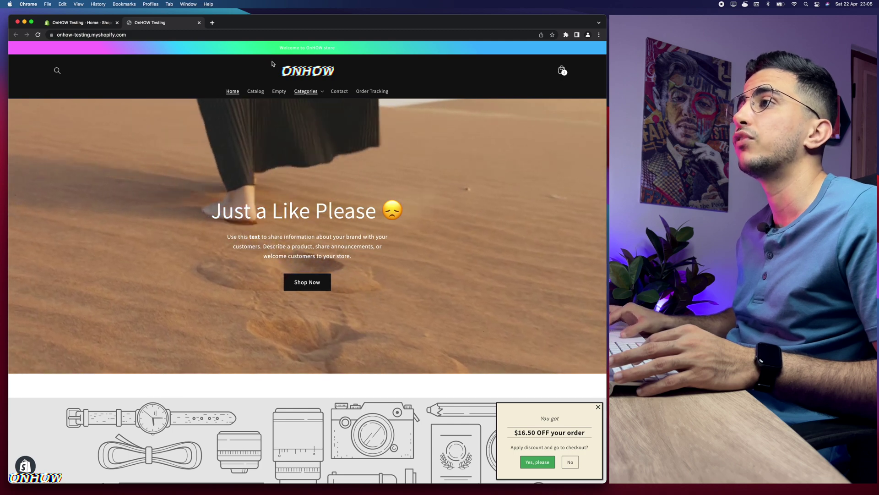
Step: Examine the welcome message in the announcement bar above the storefront's header
scroll(273, 58, up, 5)
scroll(273, 63, up, 2)
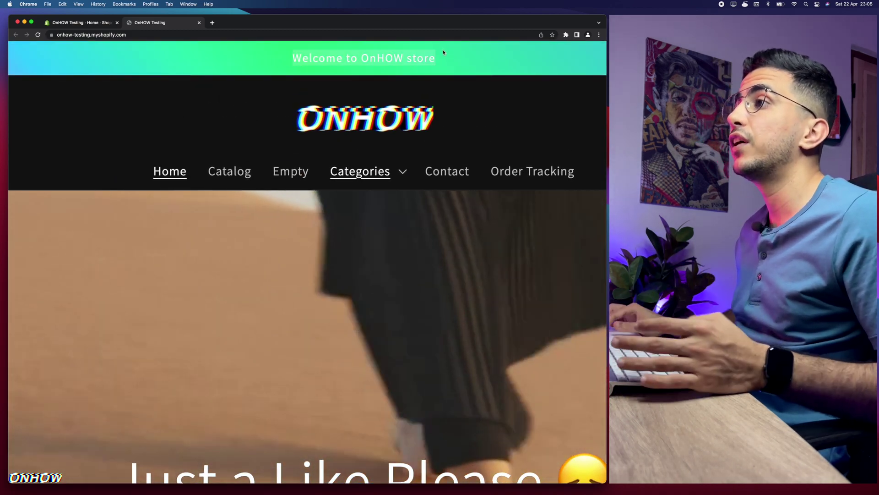
click(268, 68)
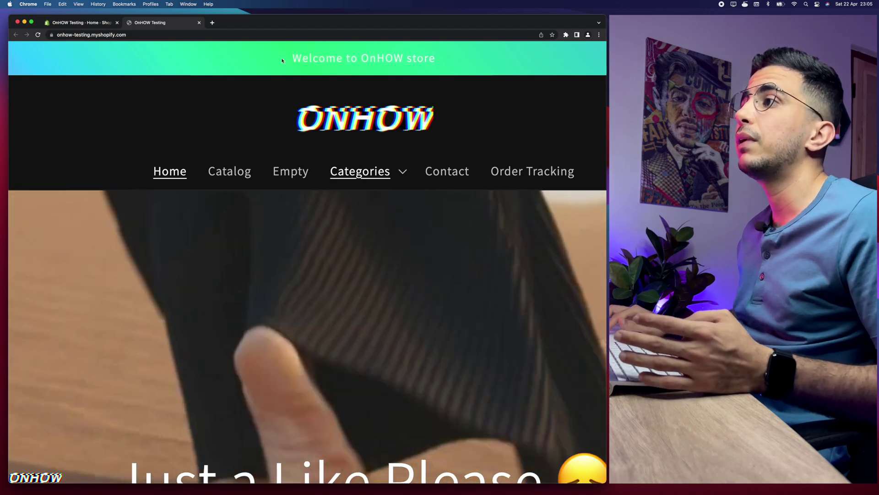
drag(289, 57, 510, 55)
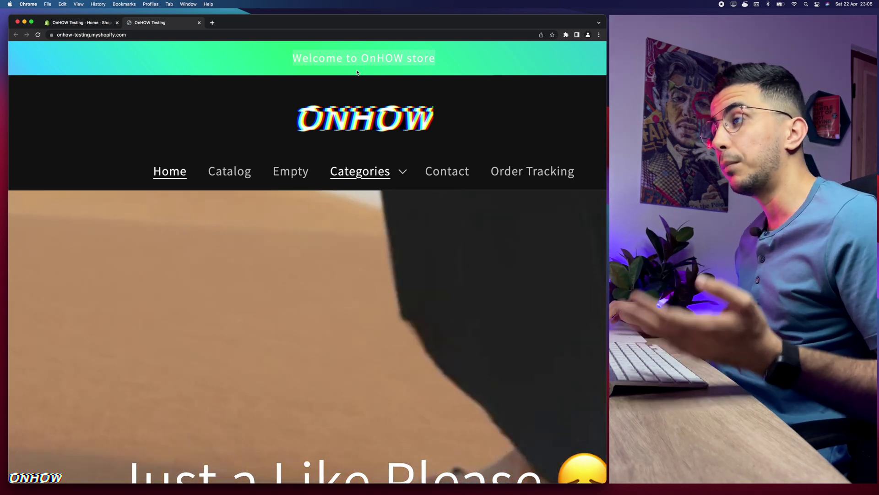
key(super+minus)
key(super+minus)
key(super+minus)
key(super+minus)
key(super+minus)
key(super+minus)
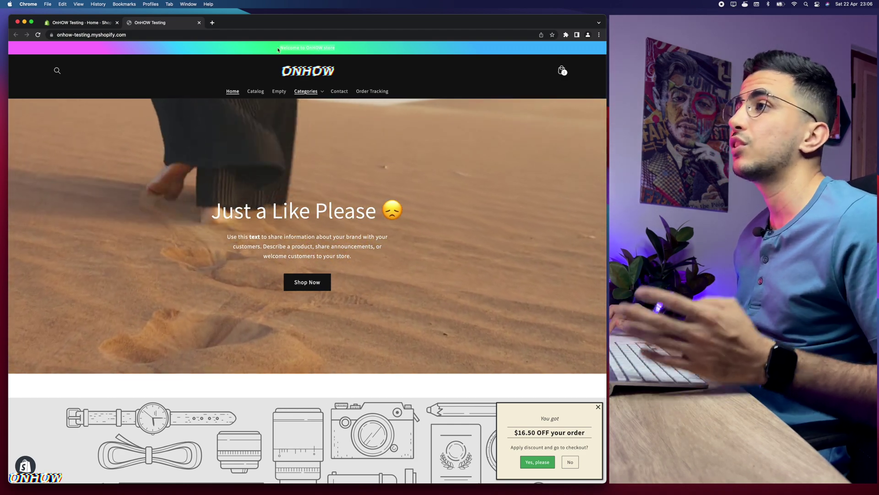
right_click(314, 47)
key(Escape)
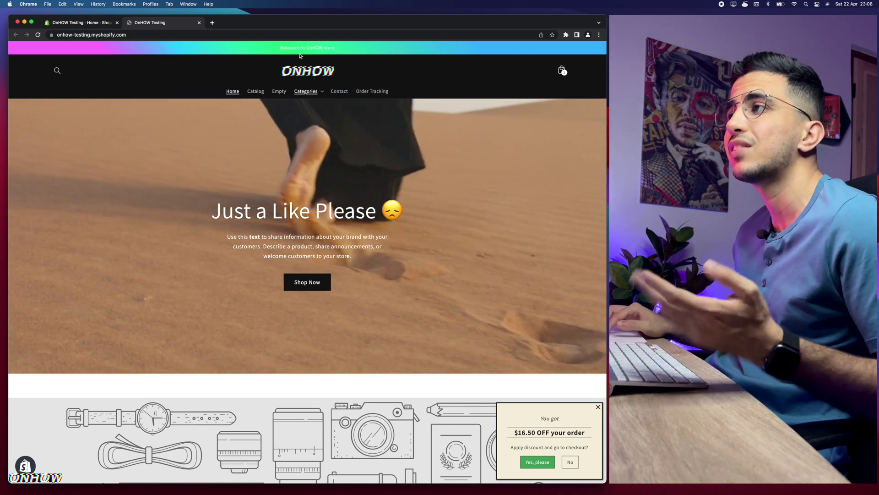
right_click(291, 47)
key(Escape)
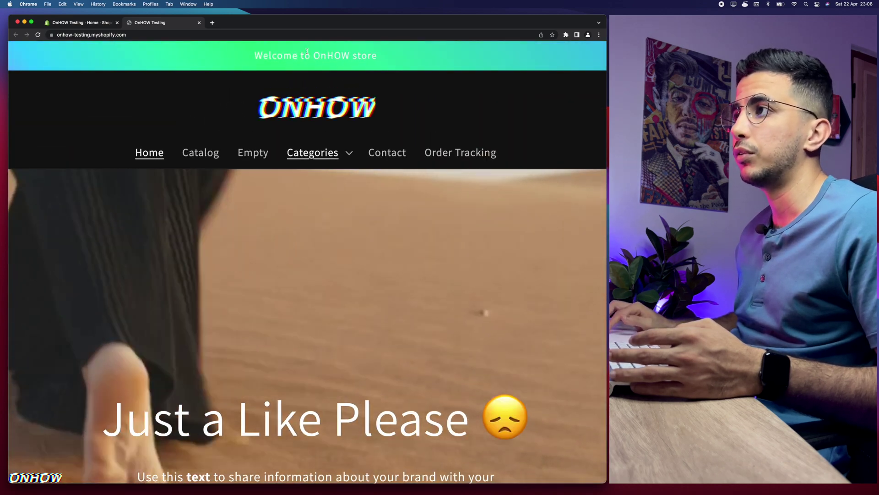
triple_click(307, 50)
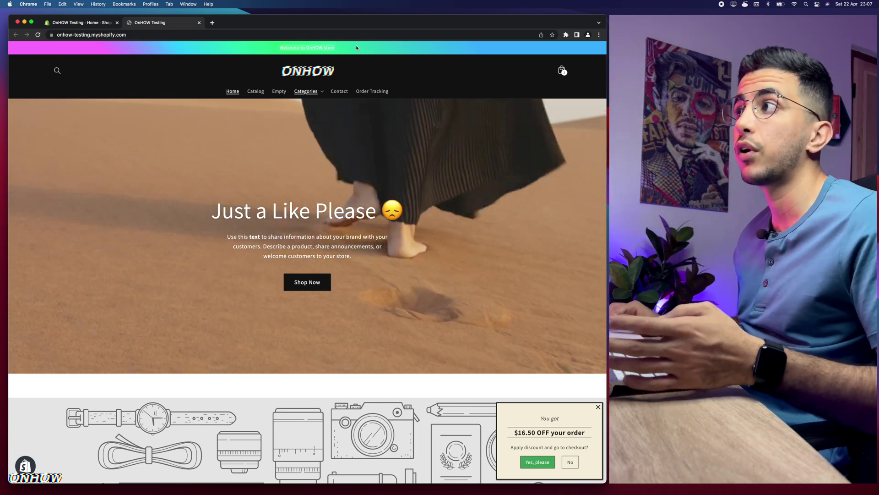
drag(325, 48, 298, 48)
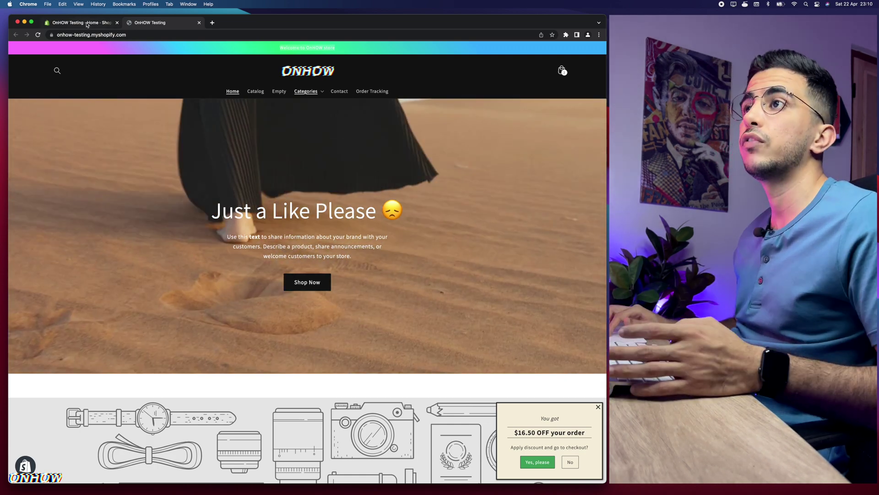
Step: Go to the store admin and open the Shopify App Store from the recommended apps
click(87, 24)
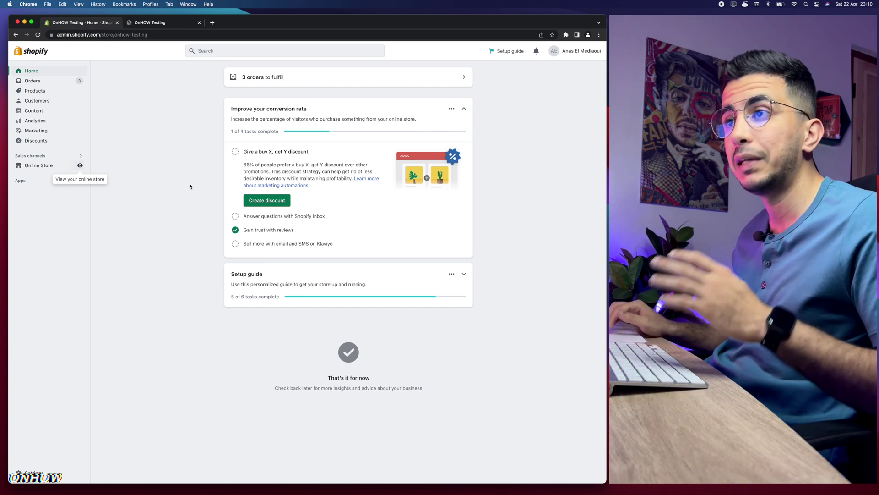
click(22, 181)
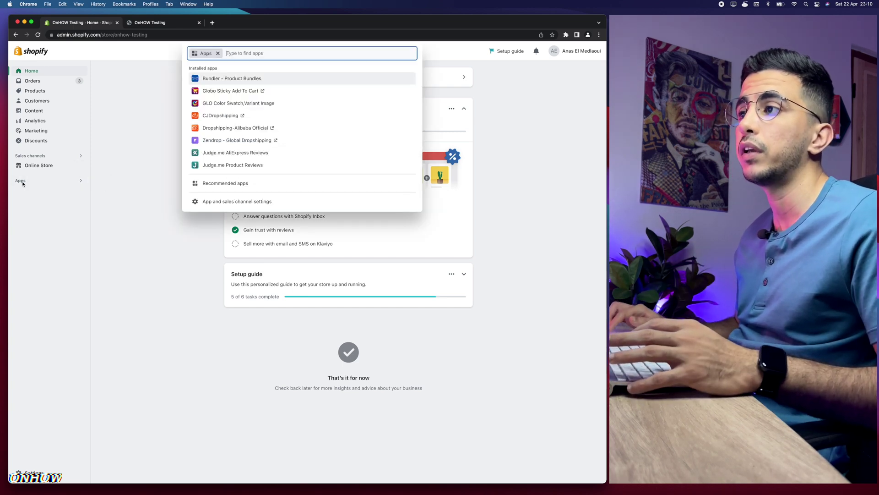
click(225, 184)
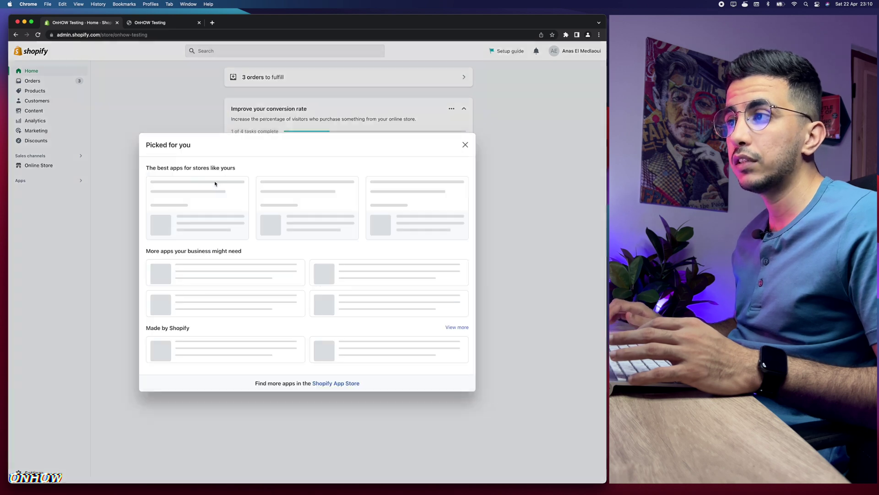
right_click(339, 393)
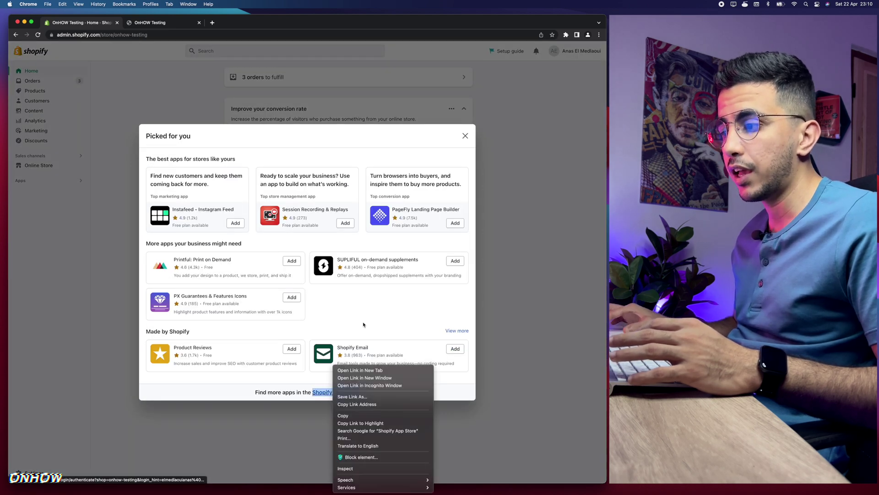
key(Escape)
click(336, 392)
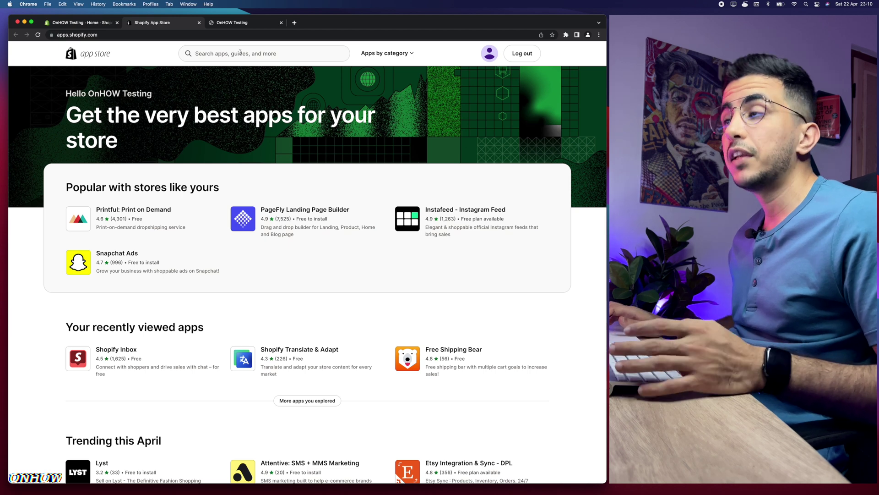
Step: Search the app store for "bear free shipping"
click(240, 53)
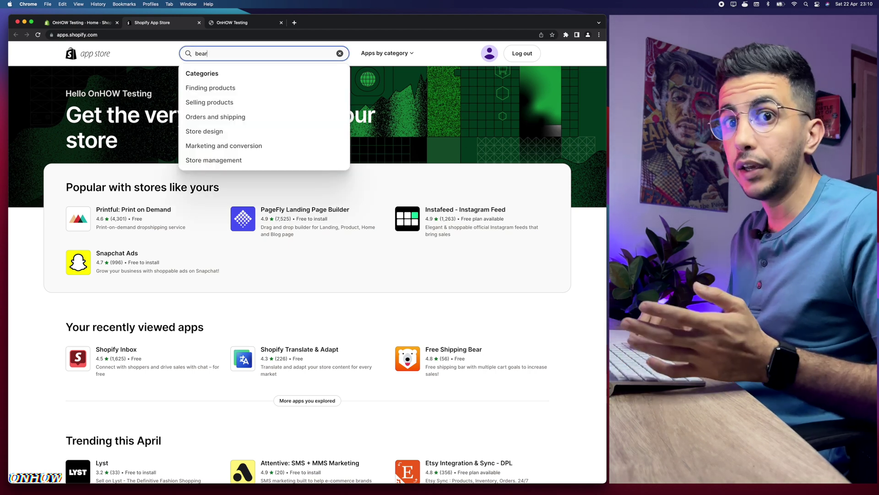
text(bear free shipping)
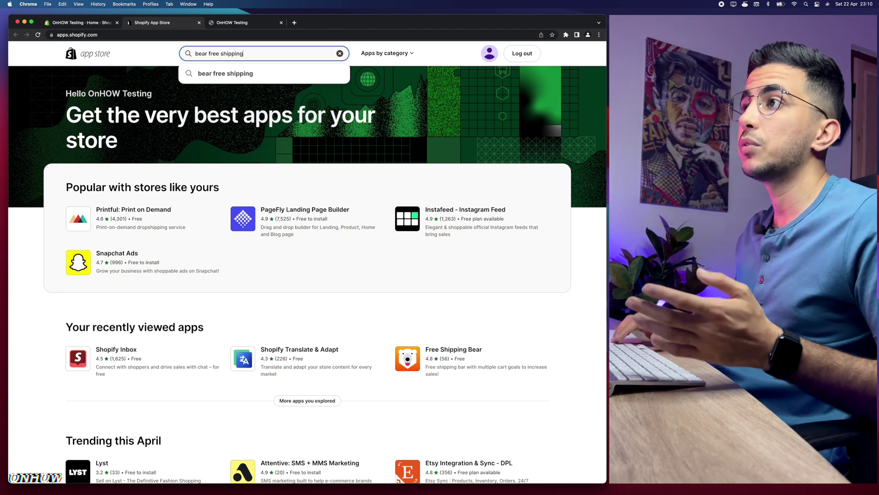
key(Return)
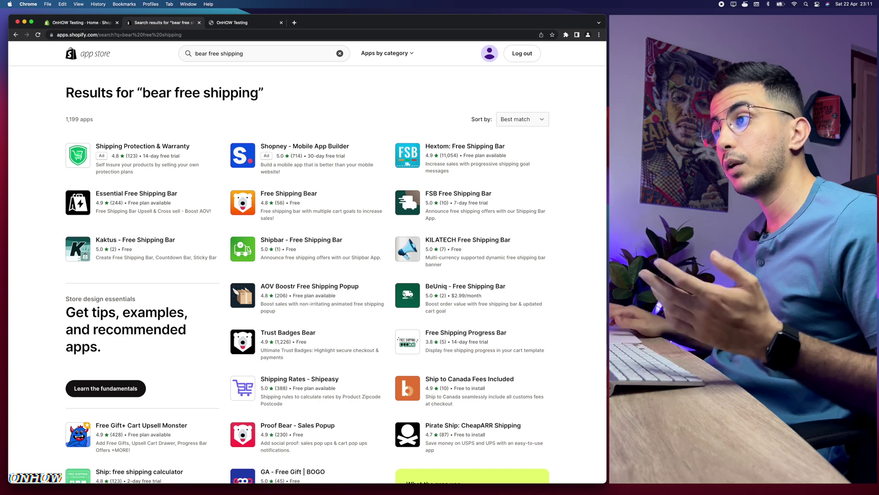
Step: Open the Free Shipping Bear listing and install the app on the store
right_click(273, 188)
key(Escape)
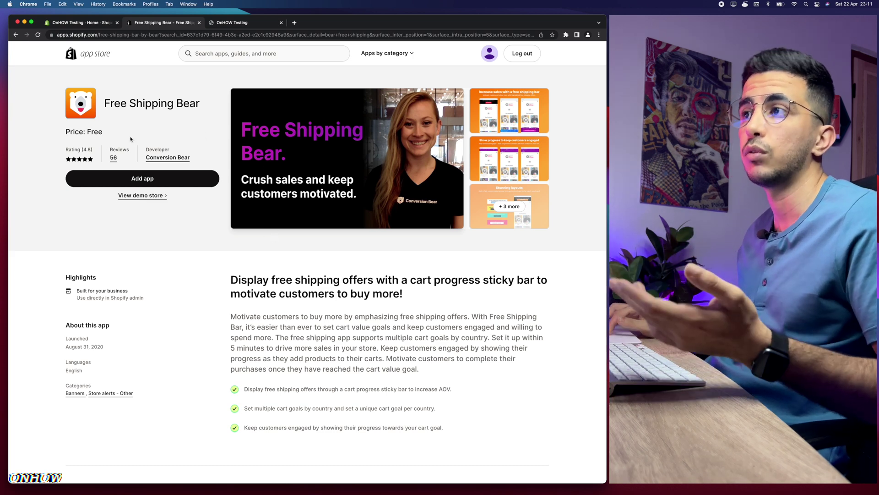
click(134, 178)
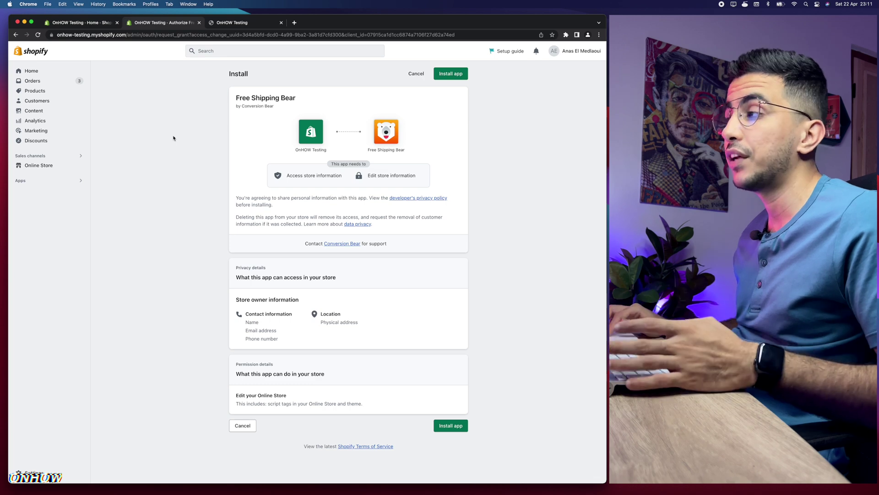
click(454, 73)
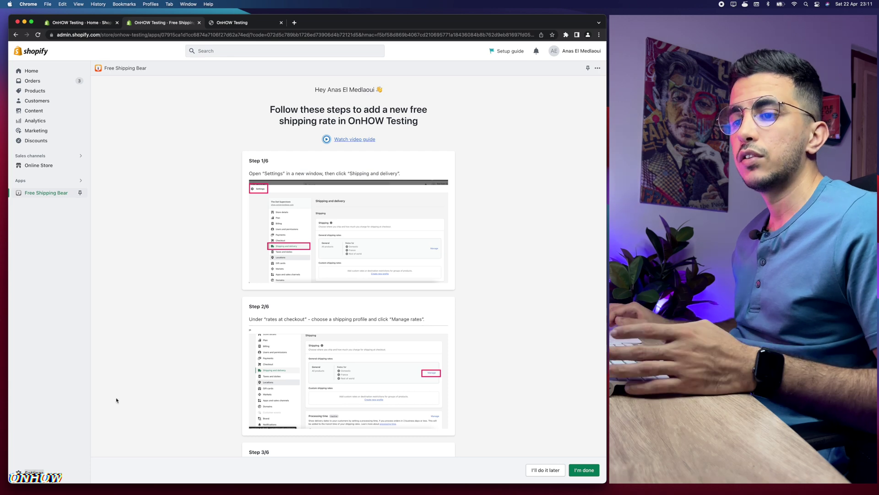
Step: Open the store settings in a separate browser tab and go to the Shipping and delivery settings
click(29, 465)
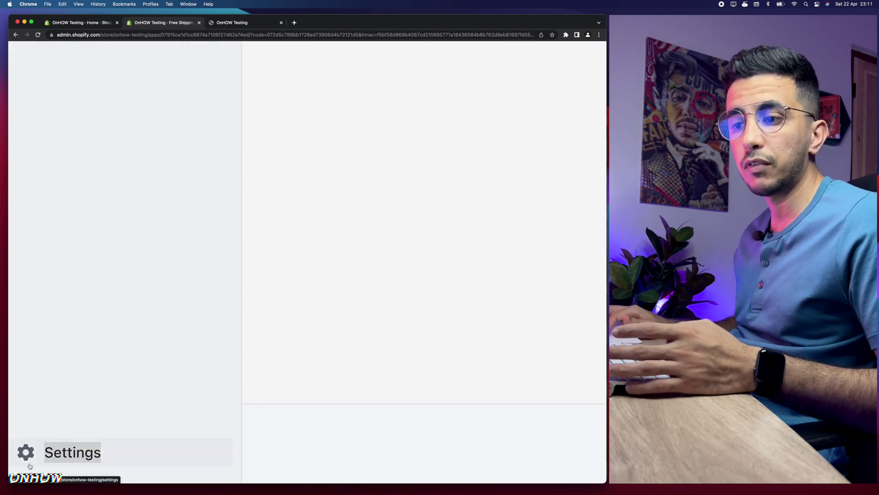
right_click(73, 450)
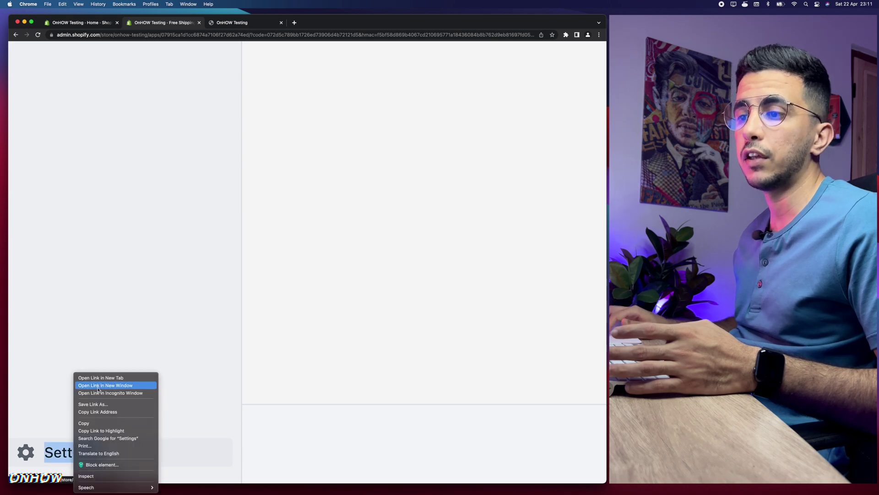
click(98, 378)
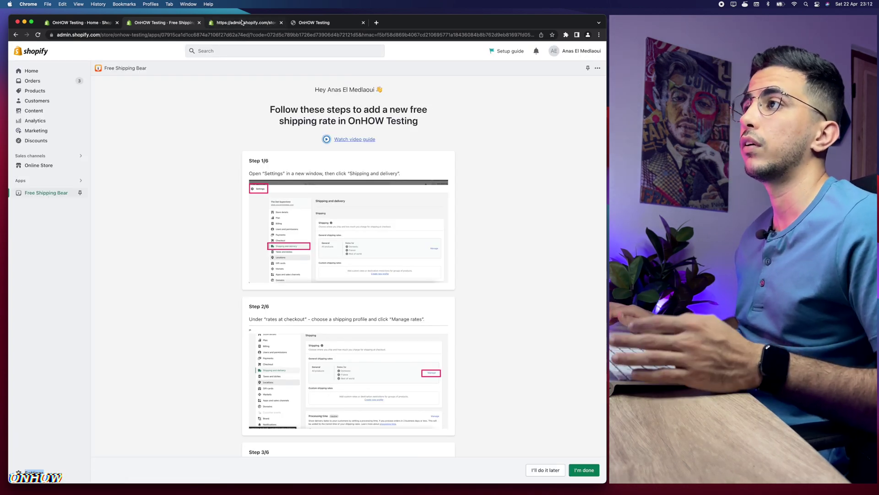
click(229, 23)
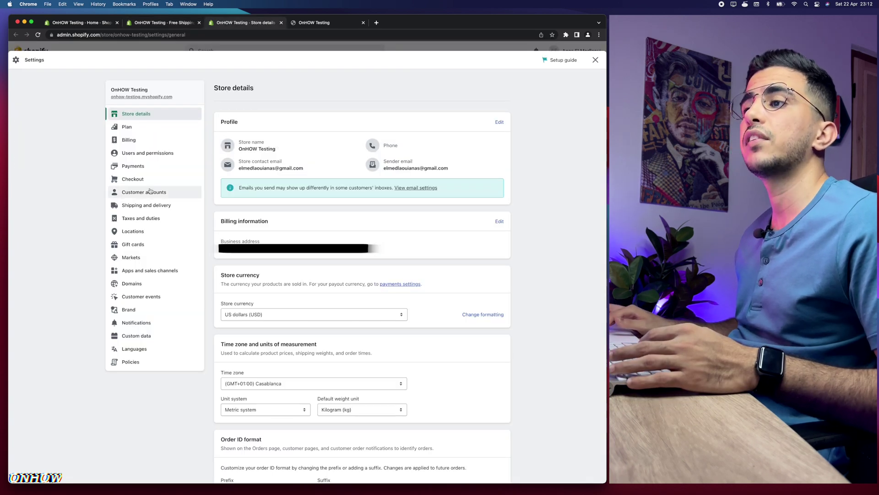
click(132, 206)
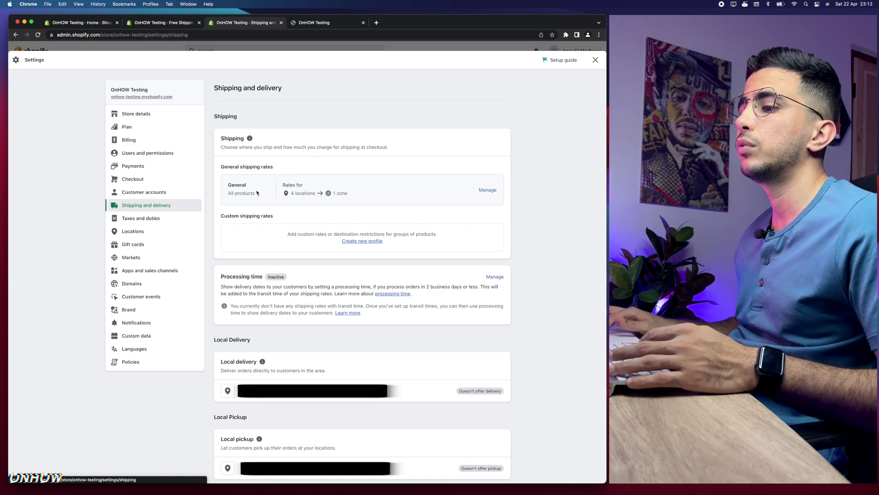
Step: Open the General profile under the general shipping rates for managing
drag(212, 167, 313, 167)
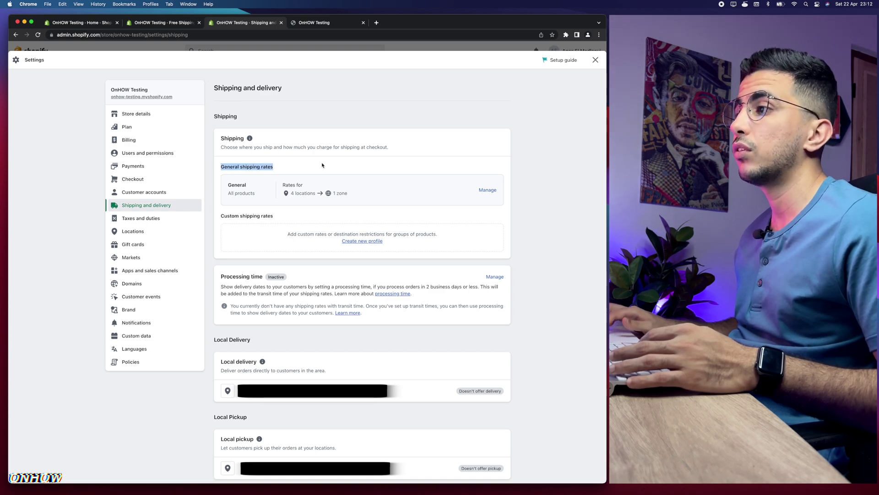
click(391, 162)
click(492, 191)
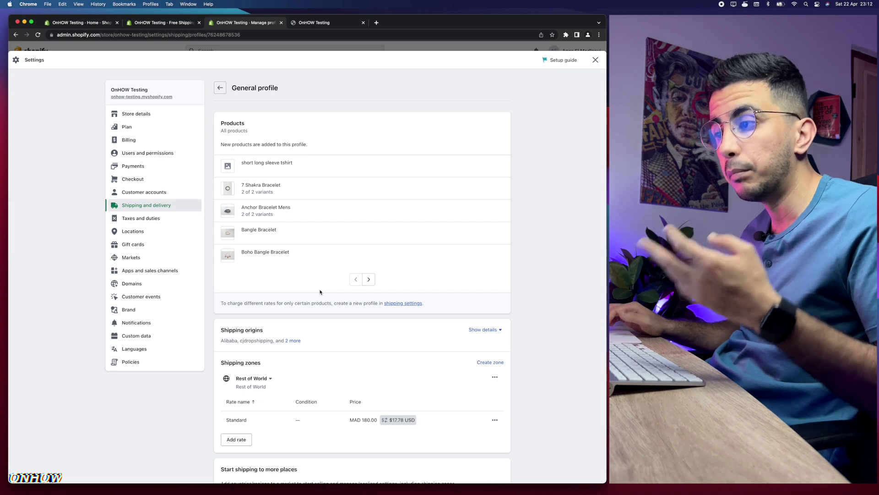
Step: Start a new rate of your own for the Rest of World shipping zone and name it "Free Shipping"
scroll(303, 328, down, 5)
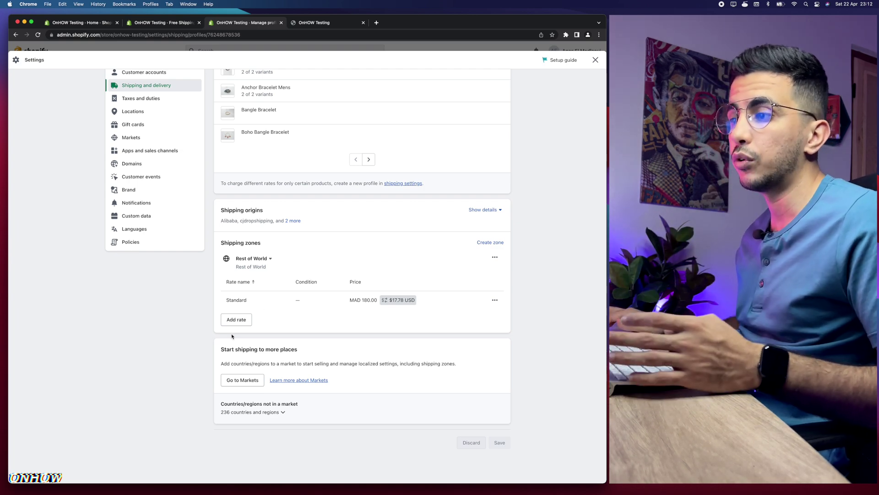
click(233, 321)
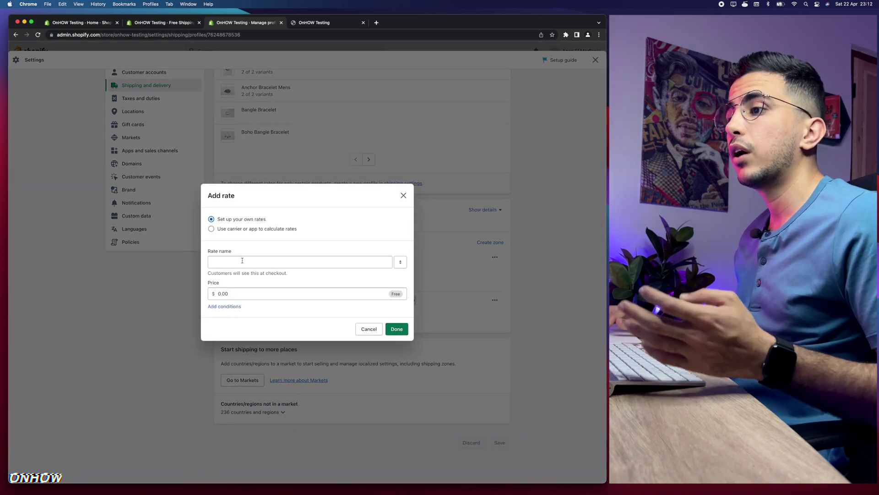
click(228, 263)
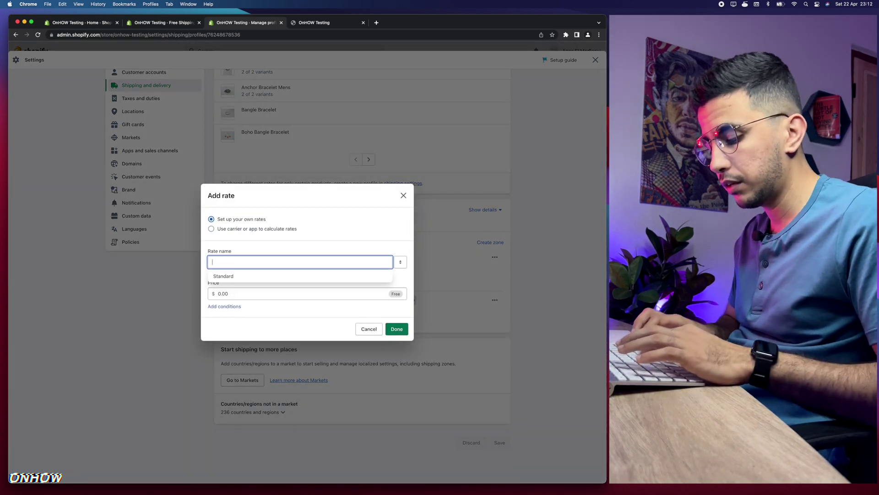
text(Free Sh)
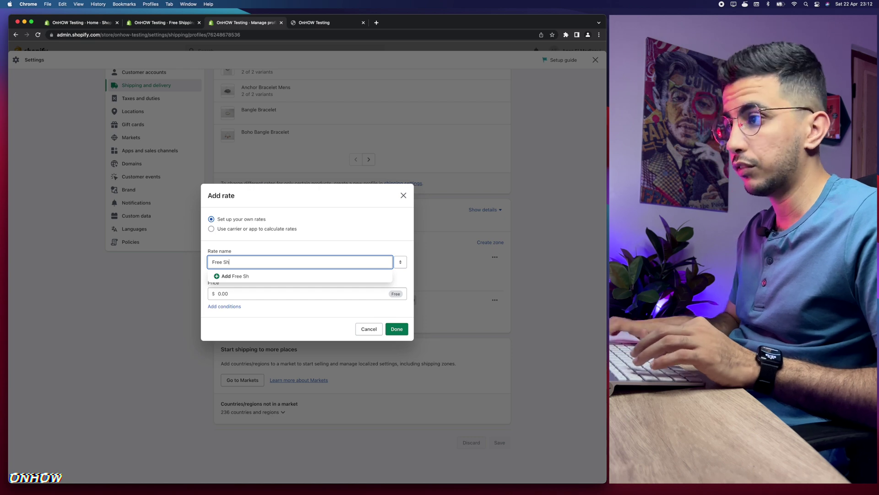
text(hipping)
click(248, 292)
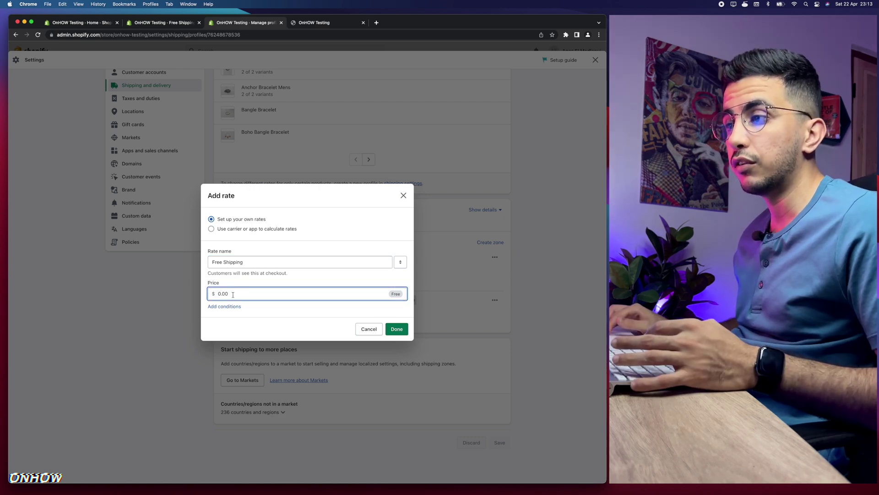
drag(233, 294, 210, 293)
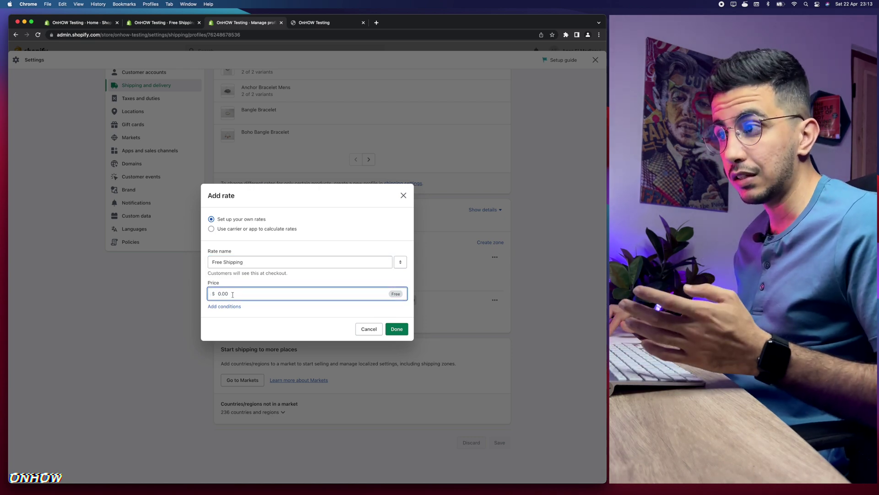
right_click(414, 290)
key(Escape)
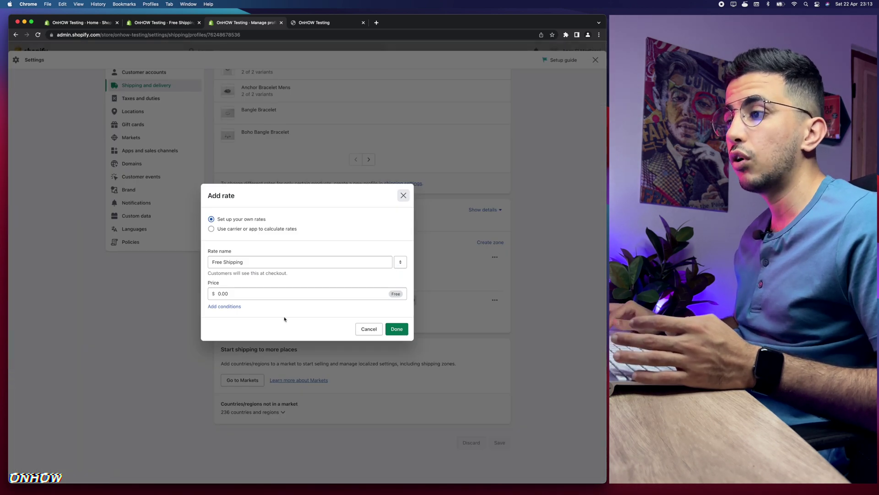
Step: Try an order-price condition with a minimum price of $50 on the Free Shipping rate, and remove the conditions again
click(217, 308)
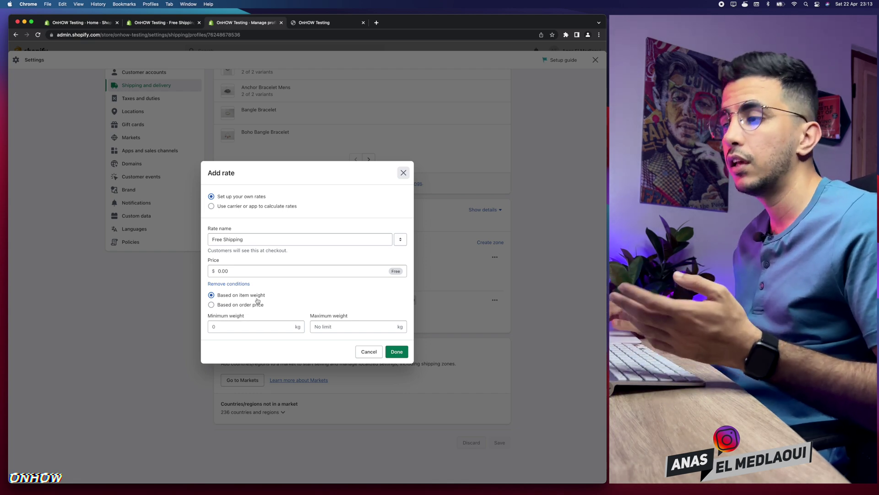
click(212, 305)
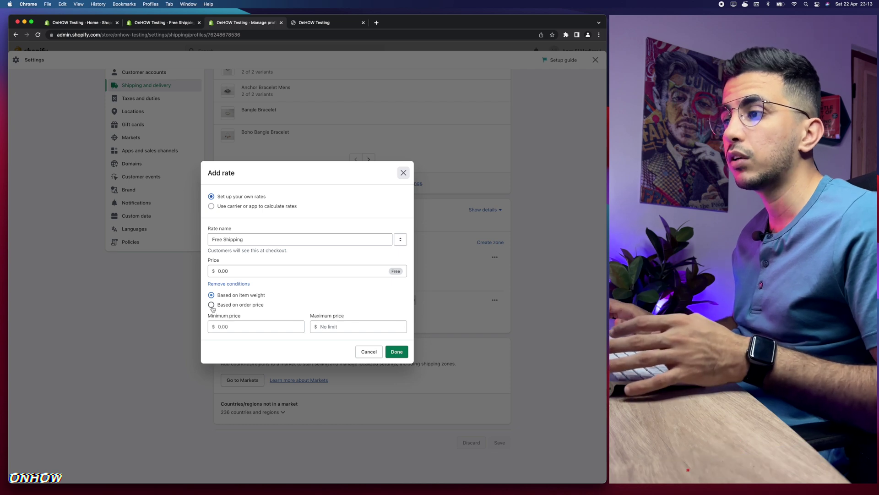
click(238, 328)
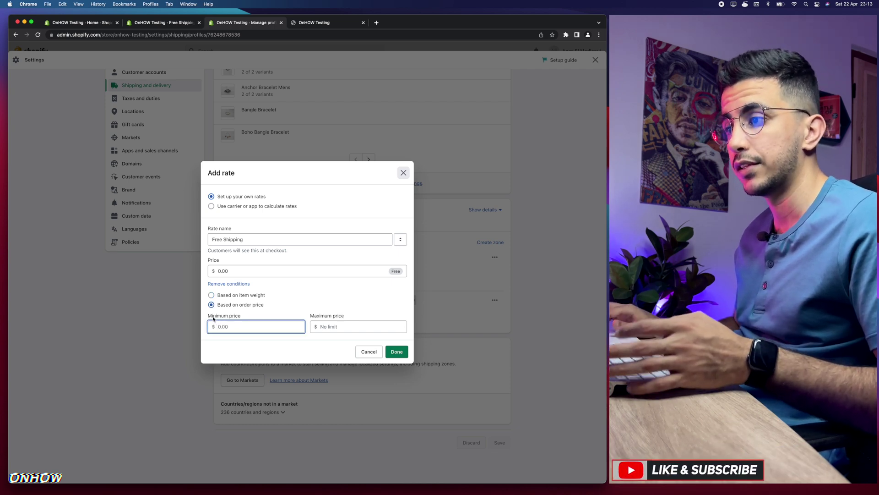
text(59)
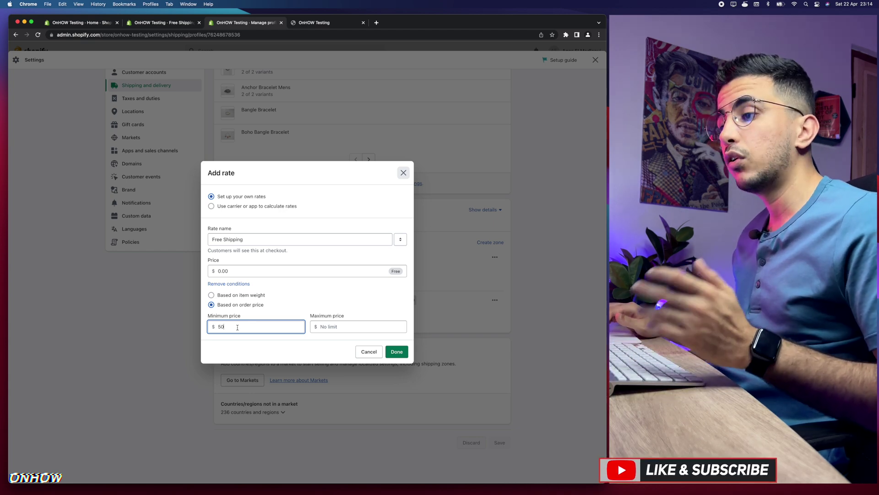
click(341, 327)
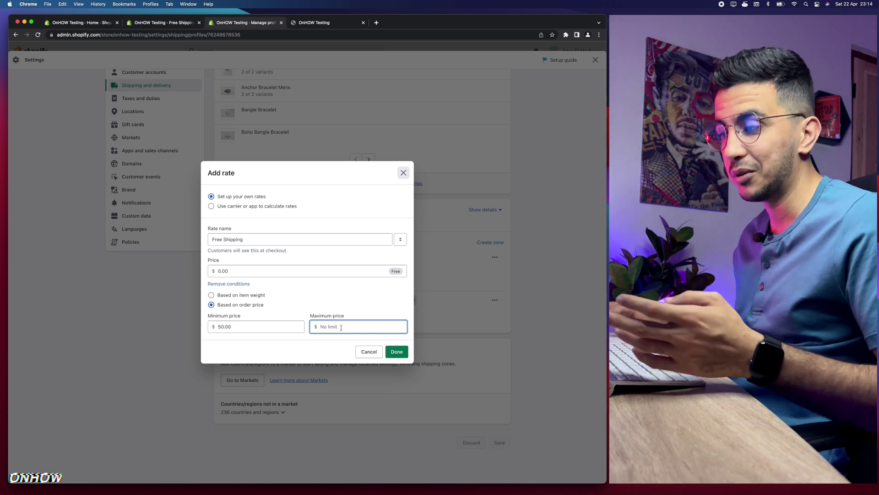
click(245, 323)
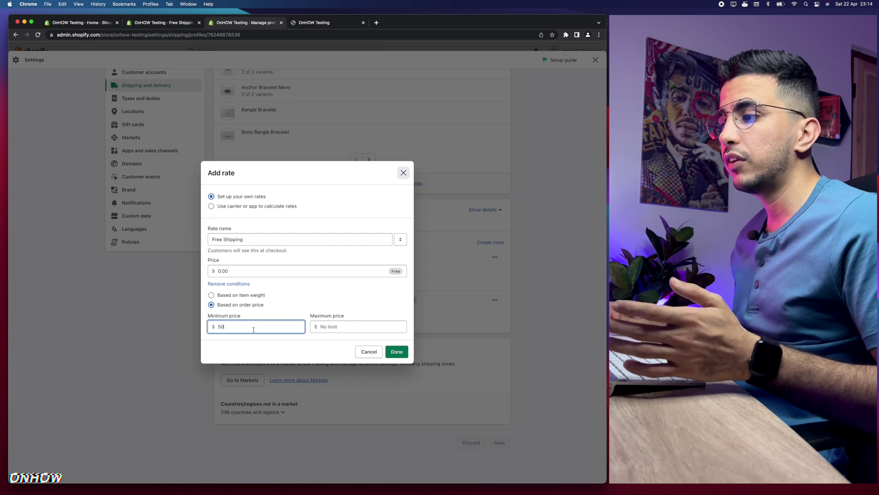
click(225, 284)
Step: Add the free Free Shipping rate without conditions to the Rest of World zone and save the shipping profile
click(245, 294)
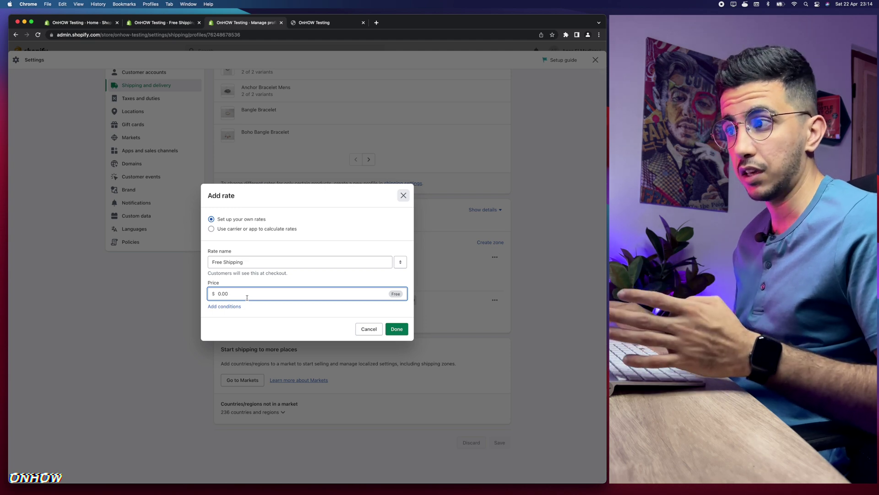
click(391, 327)
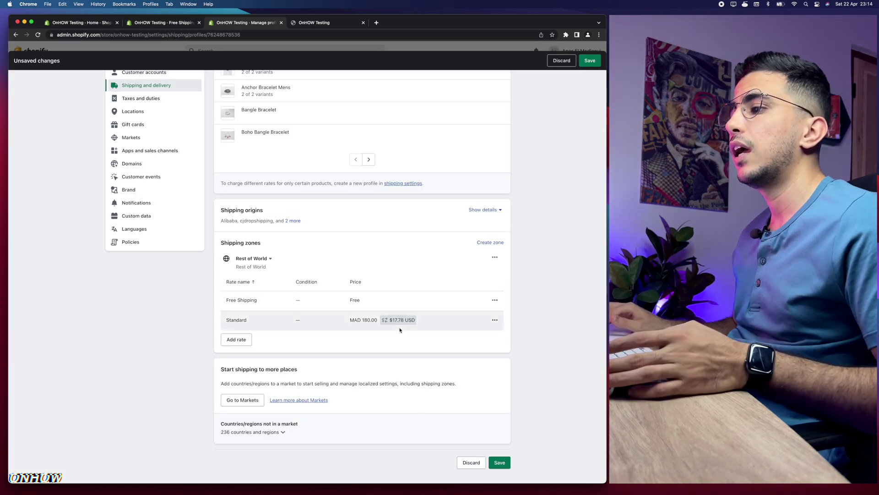
drag(220, 301, 388, 299)
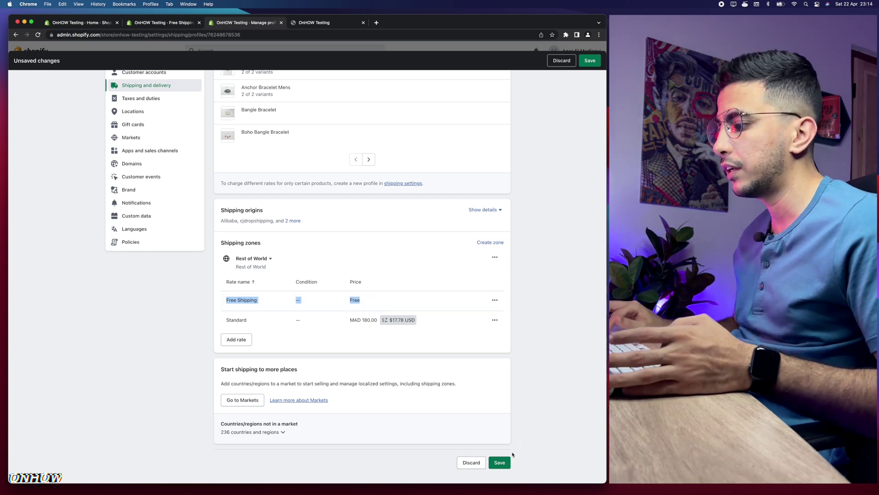
click(501, 462)
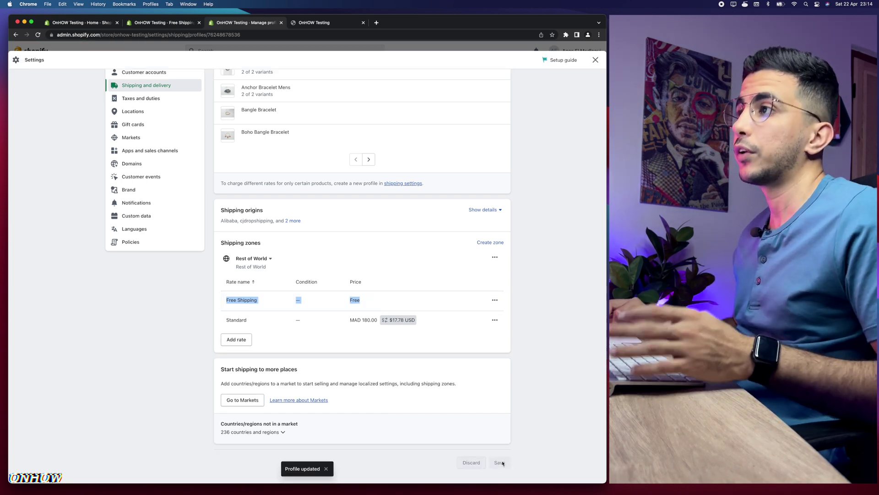
Step: Return to Free Shipping Bear, finish its setup guide and enable the Ultimate Free Shipping Bar in the store
click(163, 23)
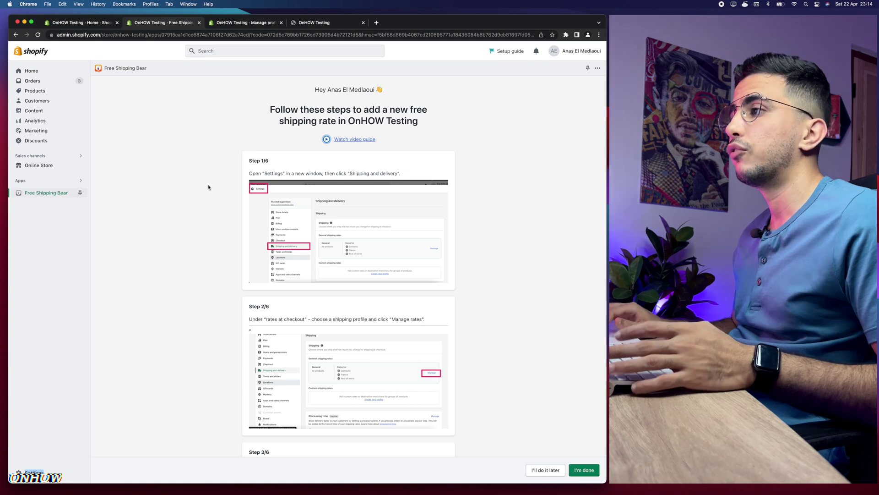
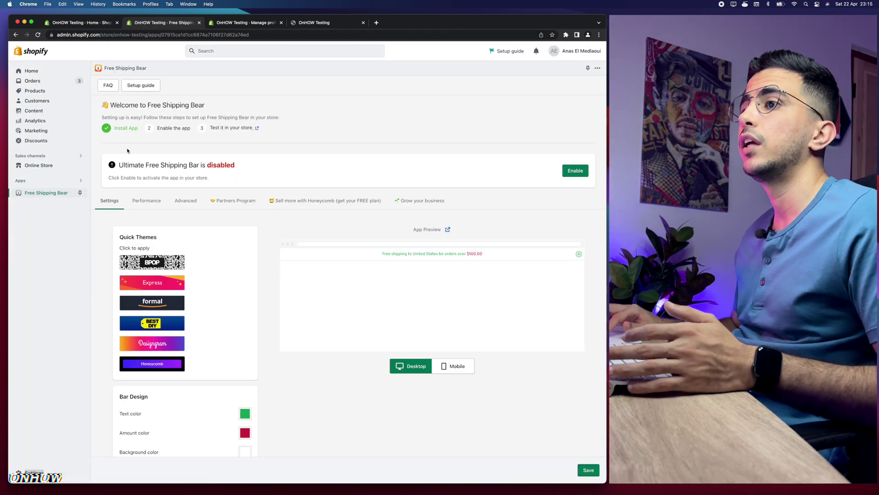
drag(119, 164, 238, 166)
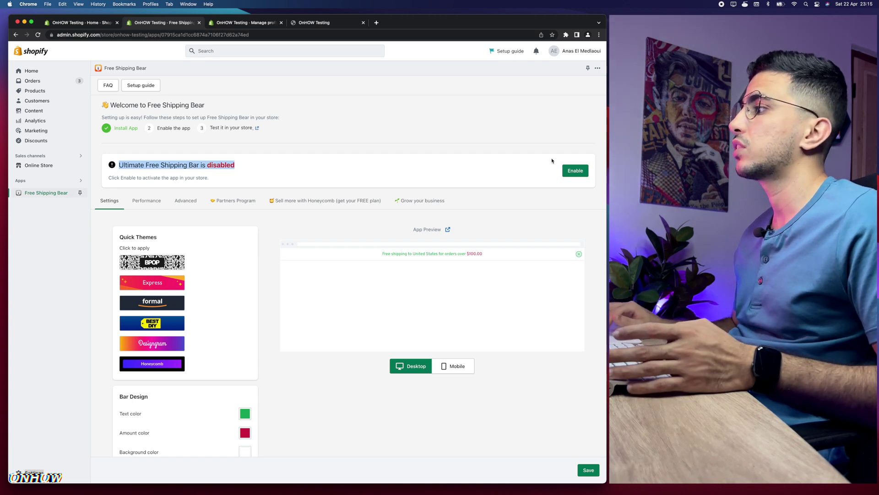
click(574, 170)
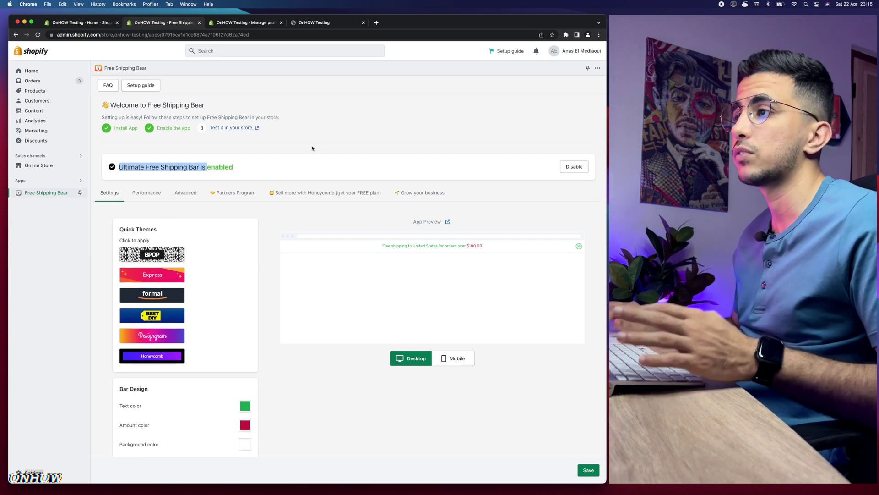
Step: Apply the Designgram quick theme to the free shipping bar
scroll(140, 324, up, 5)
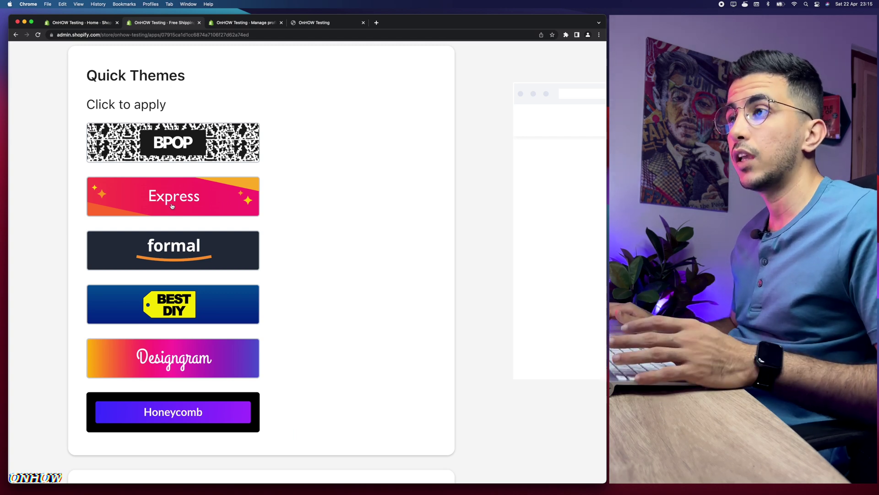
scroll(172, 206, up, 2)
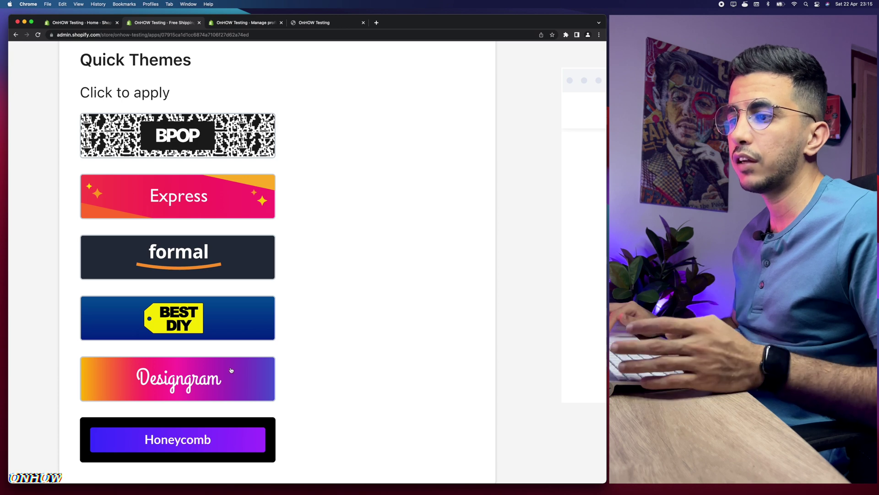
click(171, 377)
key(super+0)
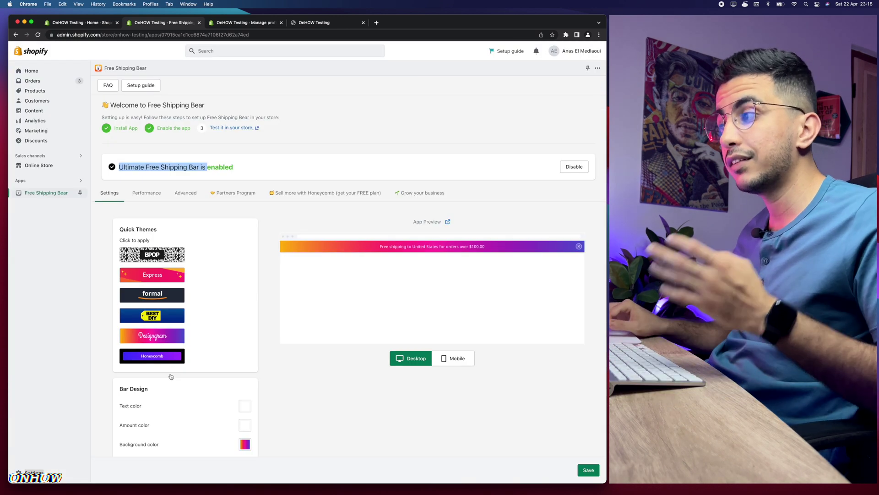
Step: Change the bar's background color to the recommended magenta-to-yellow gradient
scroll(211, 334, down, 5)
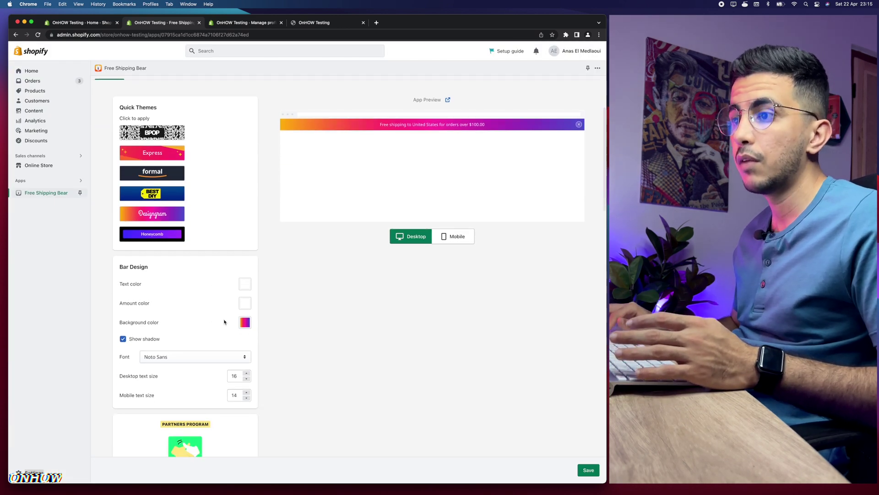
scroll(127, 322, up, 5)
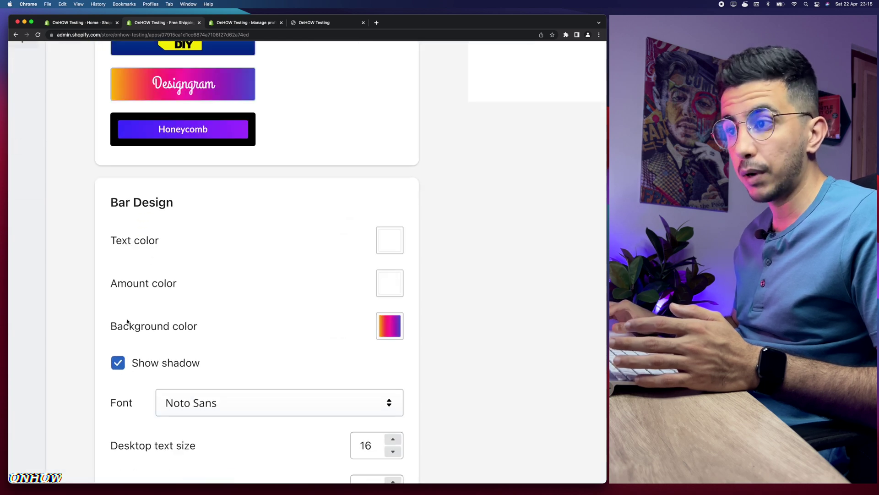
scroll(127, 322, down, 5)
click(245, 322)
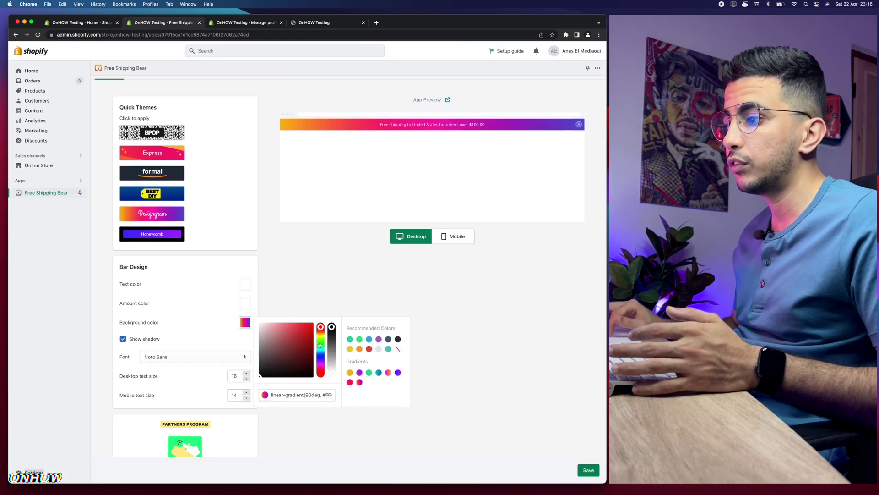
click(360, 383)
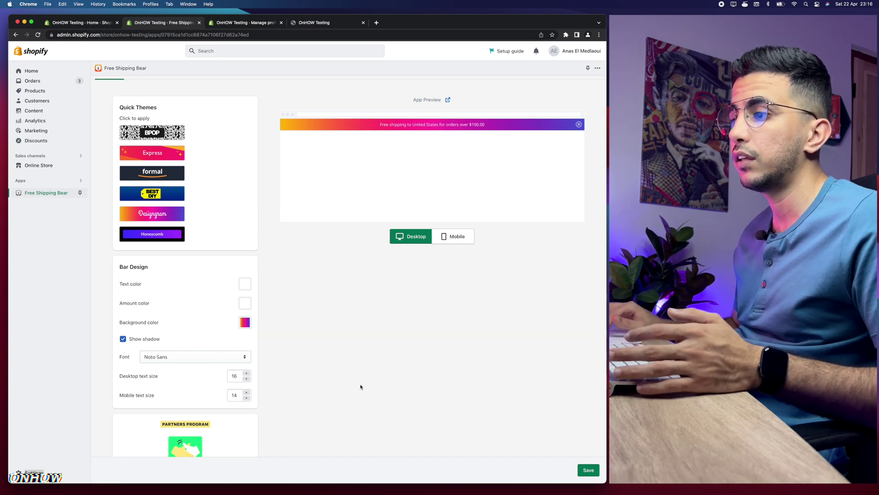
click(242, 322)
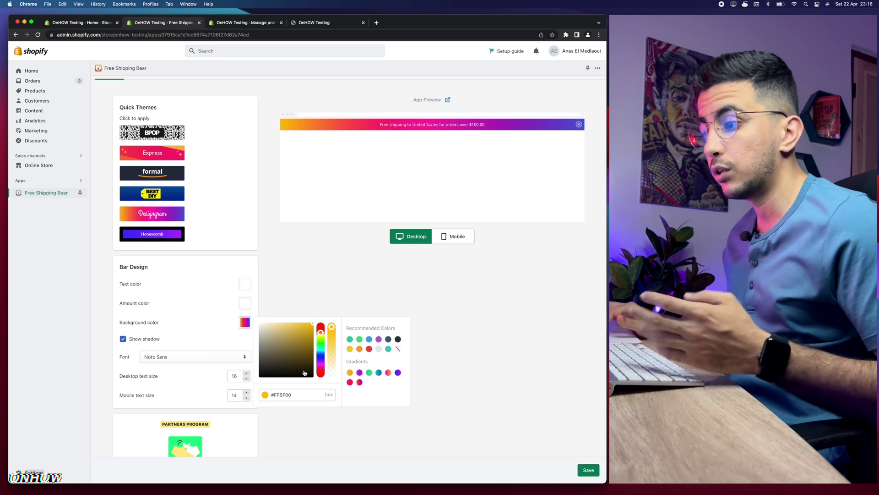
click(387, 374)
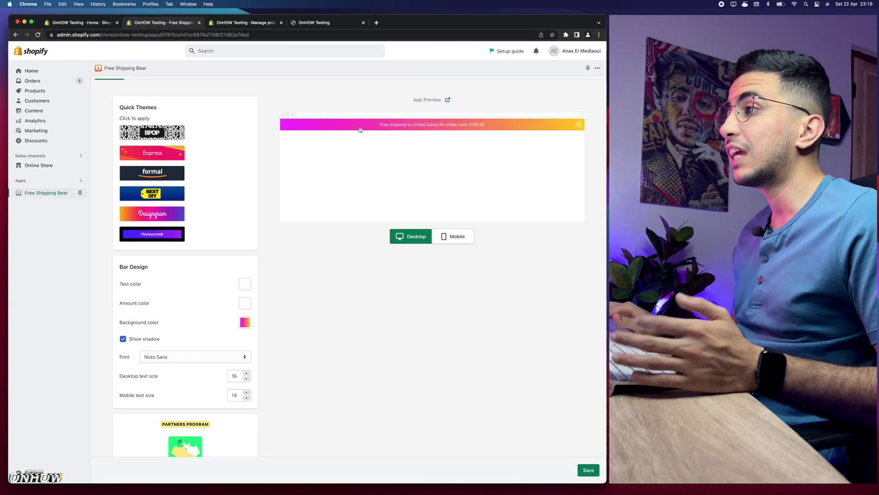
Step: Examine the bar design's text color, amount color, shadow and font options alongside the app preview
click(244, 286)
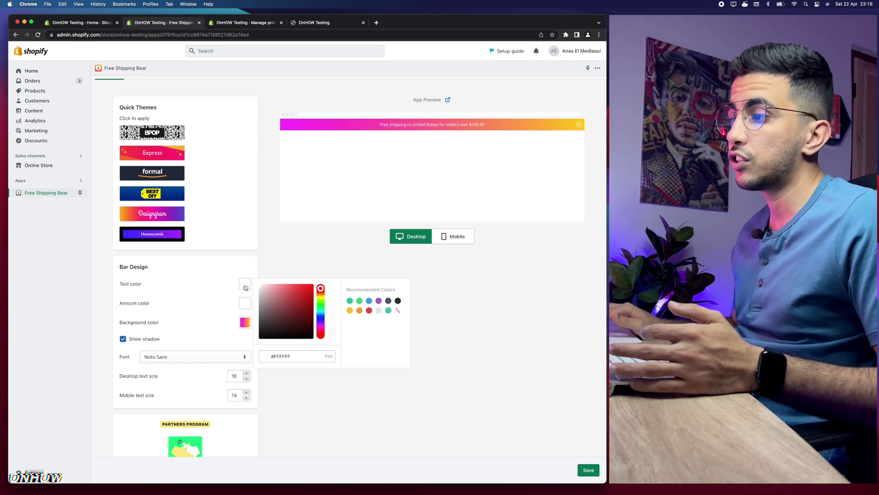
click(302, 240)
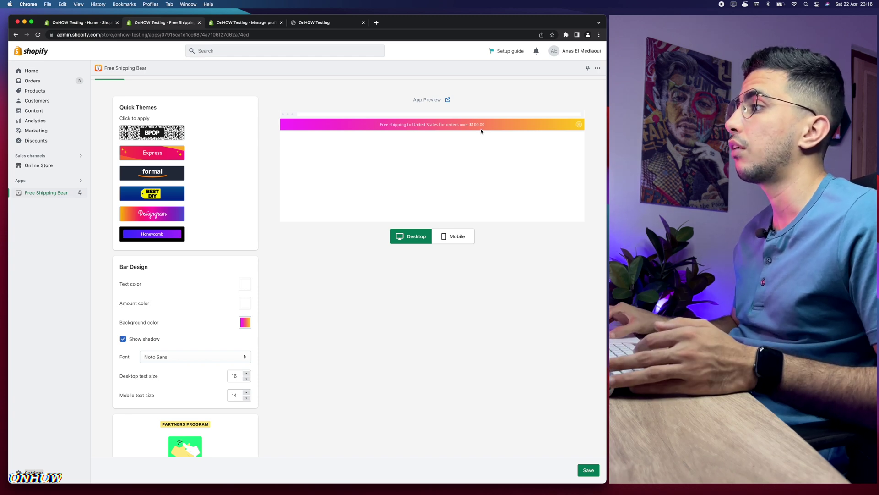
scroll(484, 132, up, 3)
scroll(384, 157, down, 3)
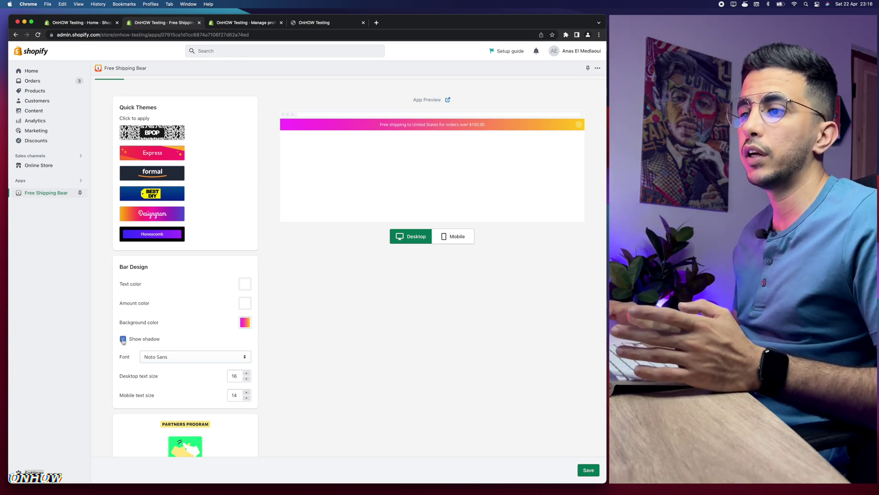
scroll(142, 330, down, 3)
scroll(161, 275, up, 5)
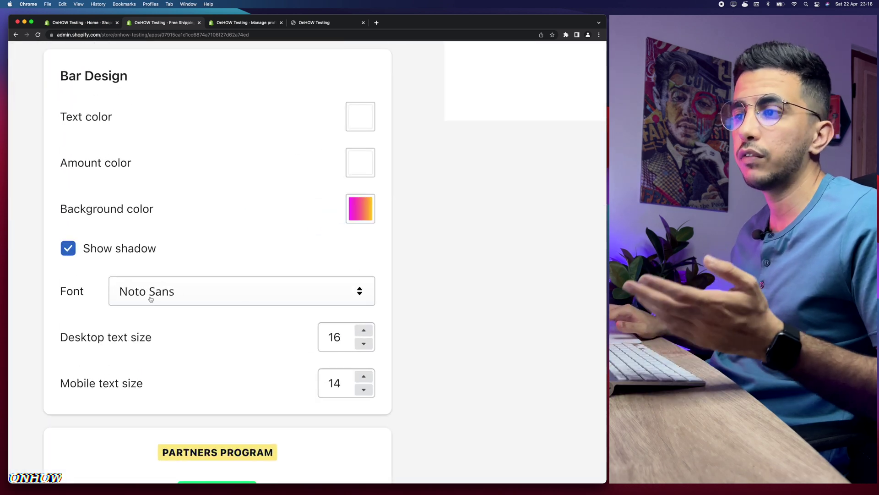
scroll(152, 294, down, 5)
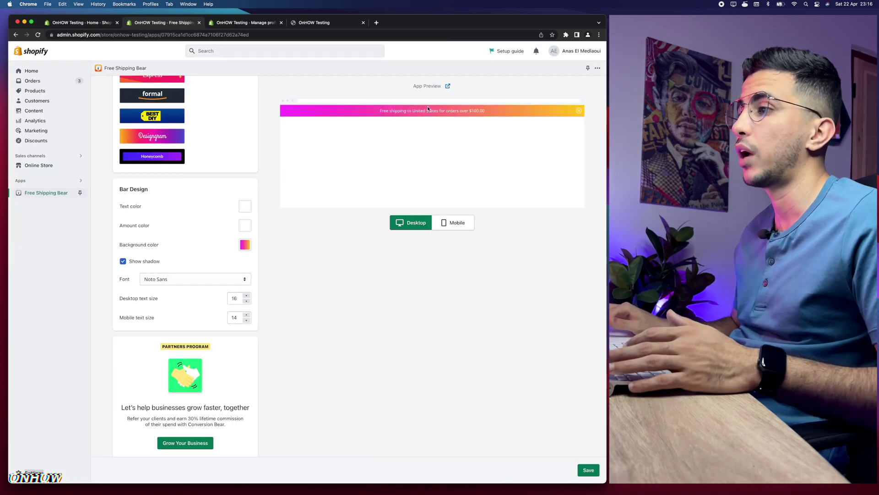
Step: Set the bar's desktop text size to 18 and its mobile text size to 16
scroll(154, 391, down, 2)
scroll(169, 265, up, 5)
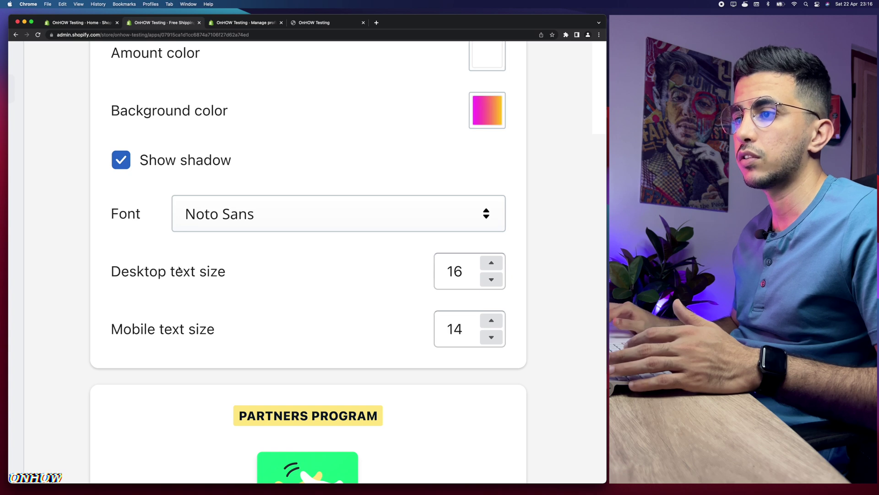
drag(110, 273, 257, 275)
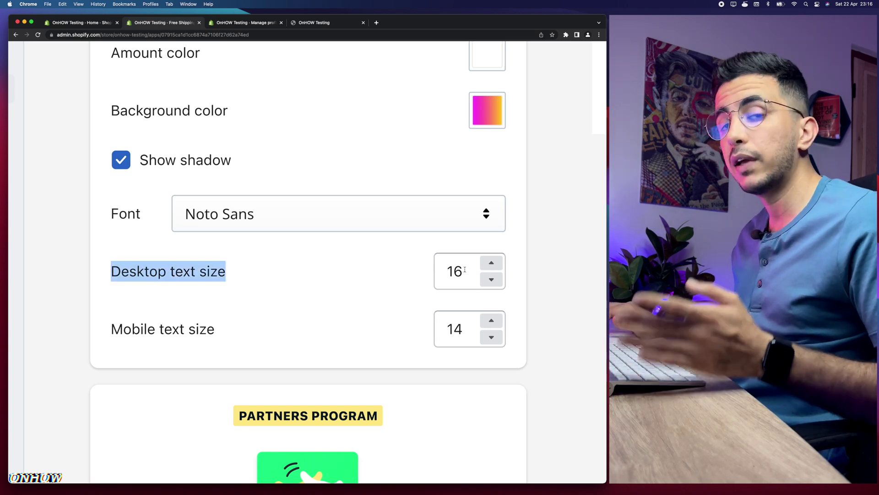
click(492, 262)
click(492, 263)
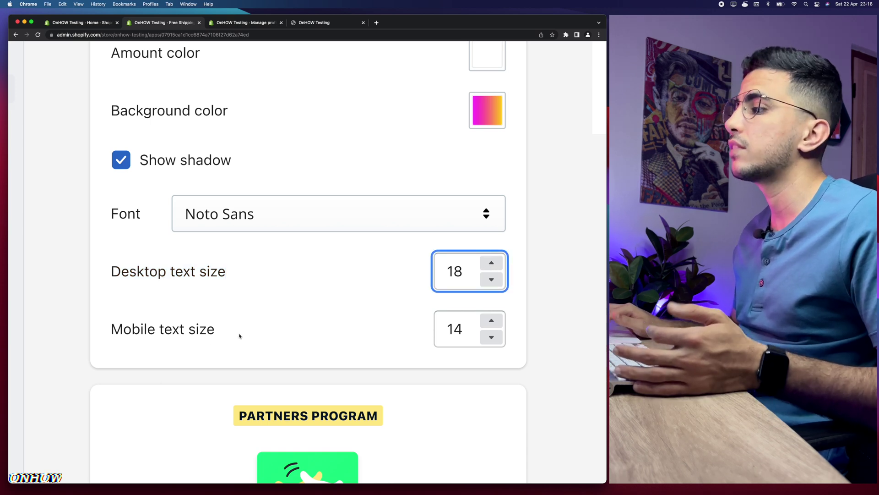
click(496, 321)
click(497, 320)
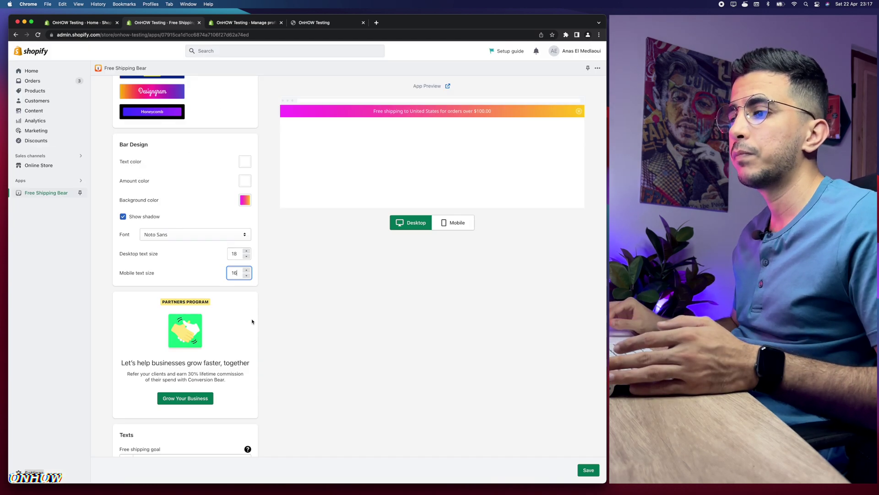
Step: Clear the free shipping goal amount in the bar's texts so that no minimum order value is required
scroll(252, 321, down, 10)
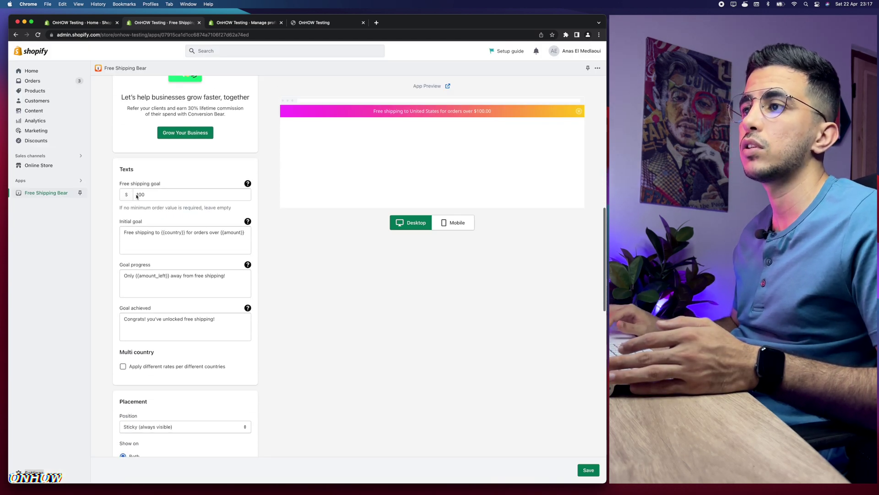
click(152, 195)
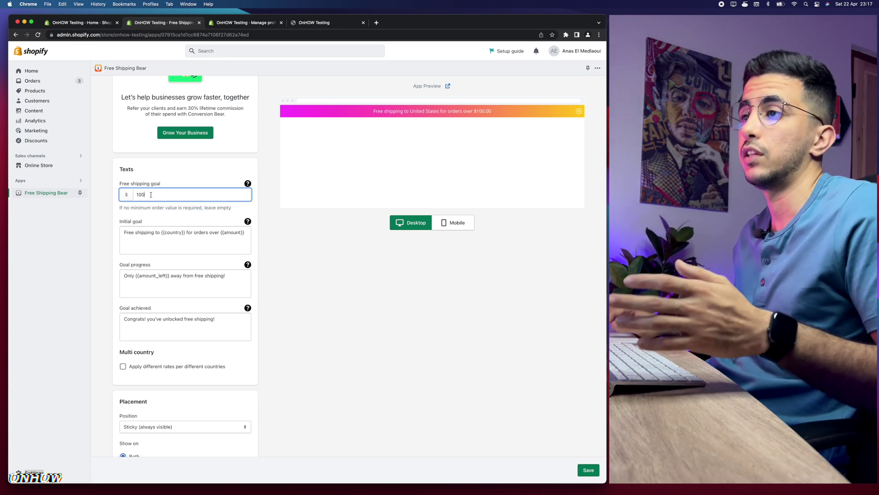
key(super+a)
key(BackSpace)
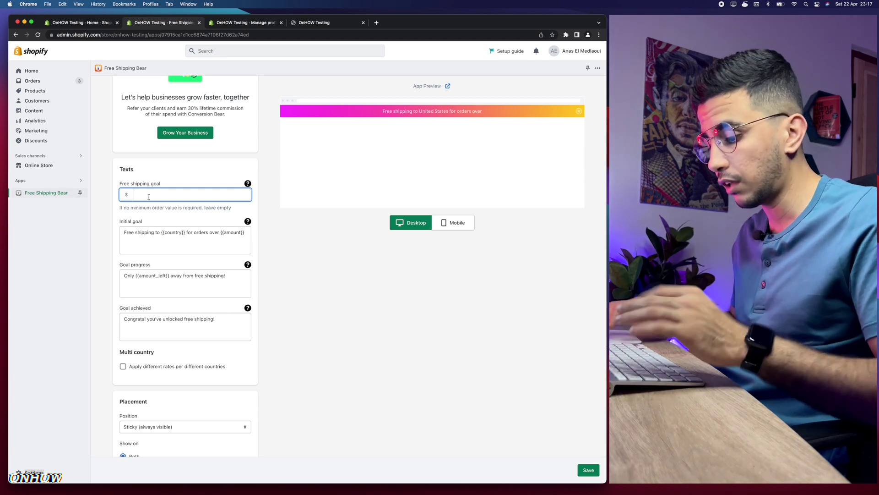
text(50)
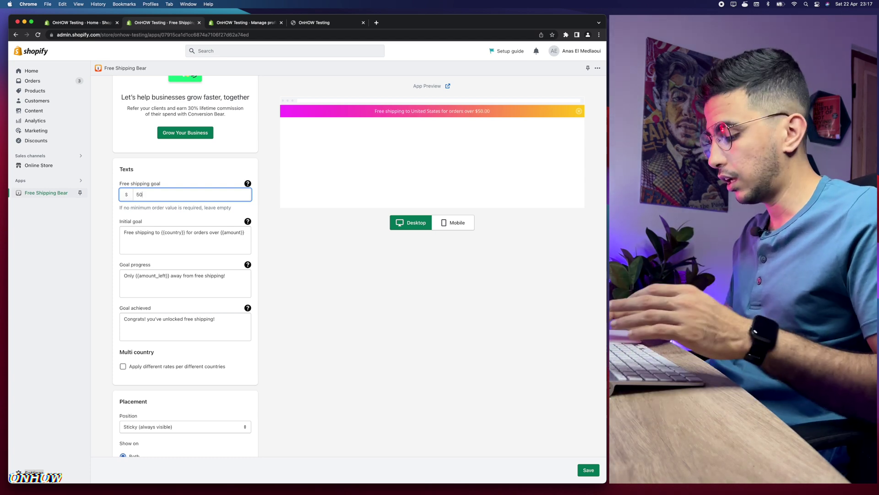
key(BackSpace)
key(BackSpace)
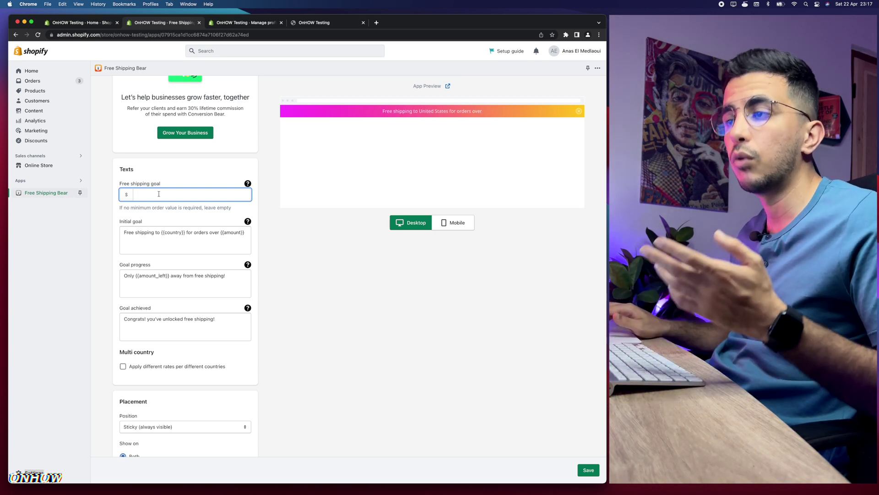
Step: Examine the bar's initial goal, goal progress and goal achieved messages
drag(120, 234, 249, 234)
key(Right)
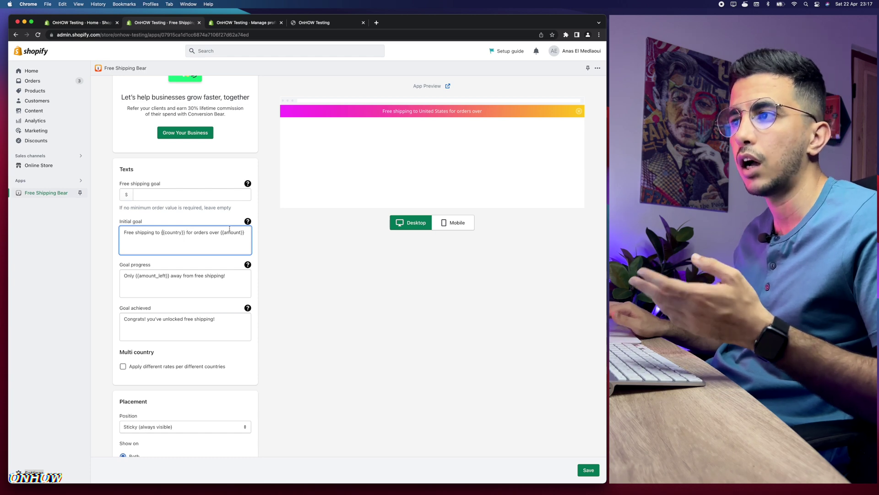
click(185, 190)
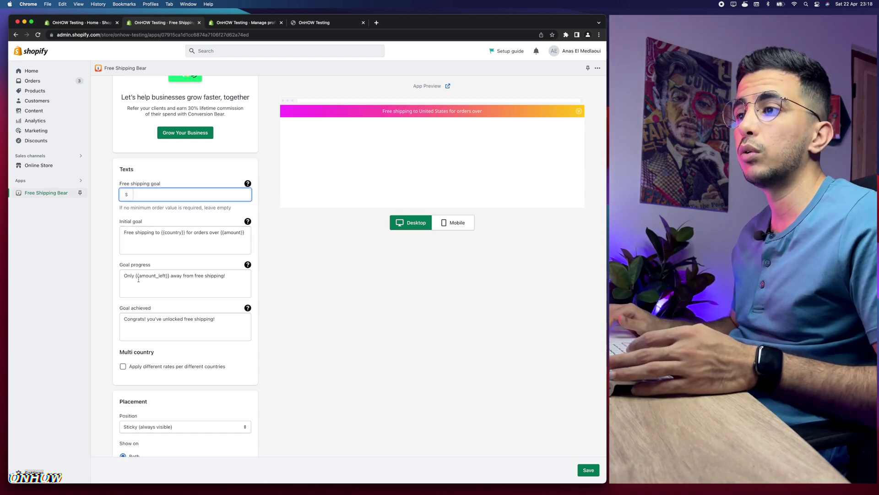
drag(124, 277, 220, 277)
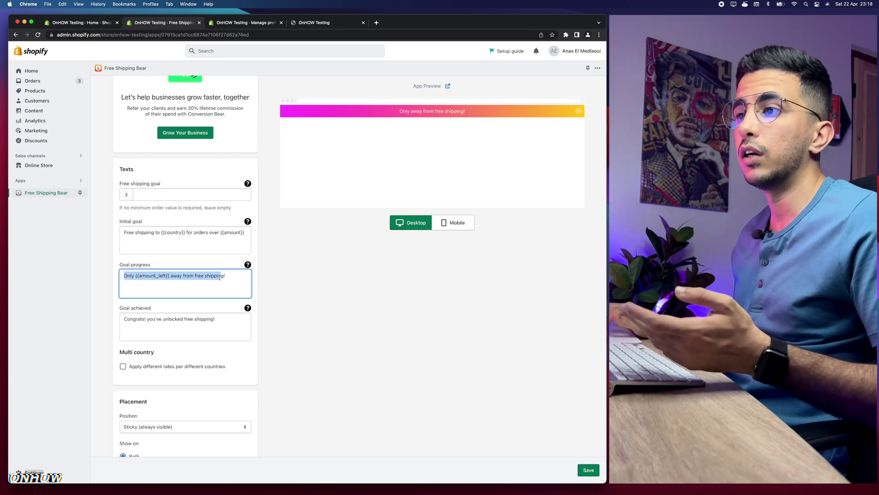
click(125, 279)
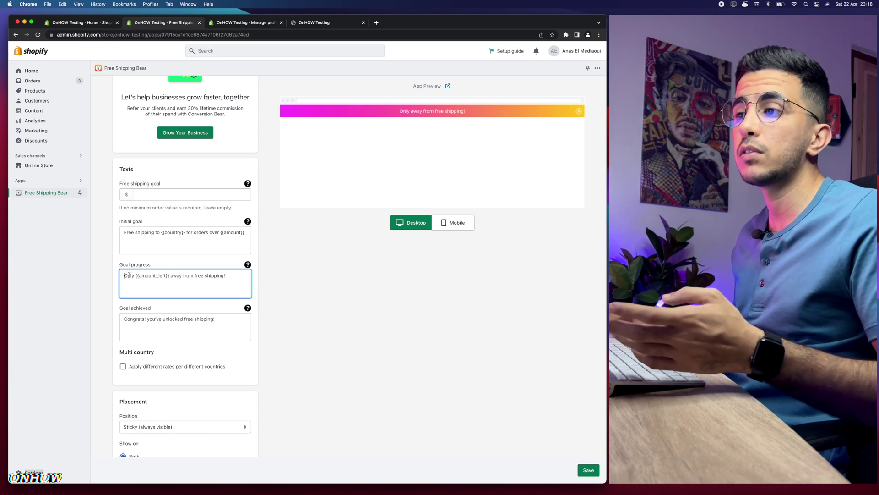
scroll(130, 275, up, 8)
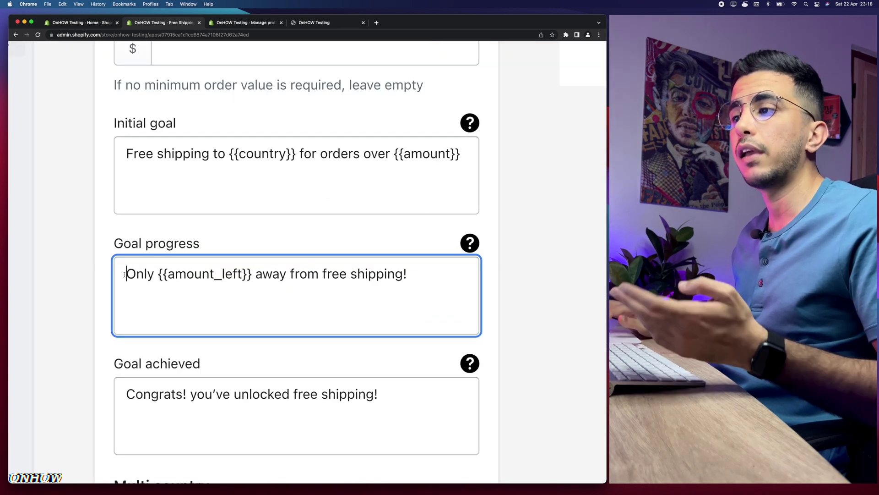
drag(125, 275, 422, 276)
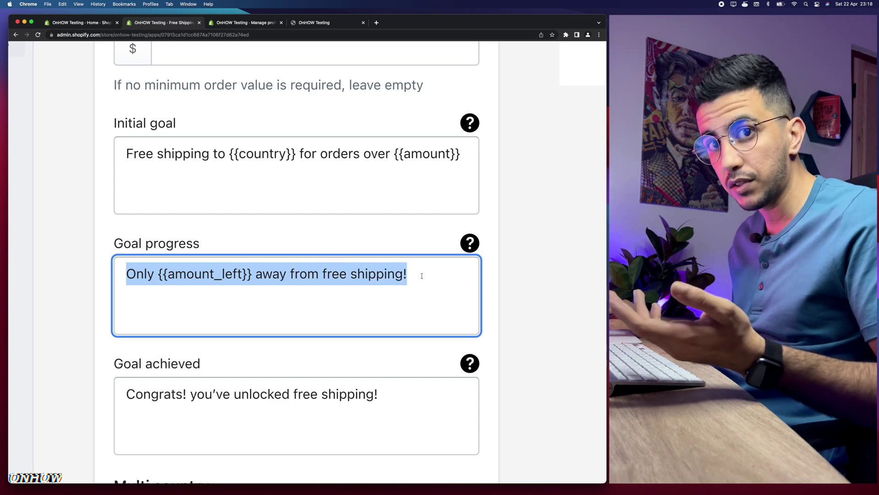
click(290, 275)
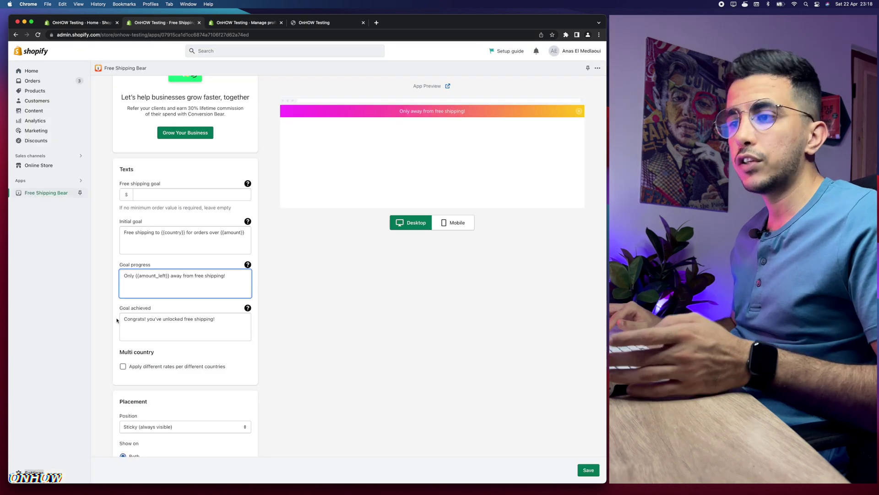
drag(120, 319, 255, 325)
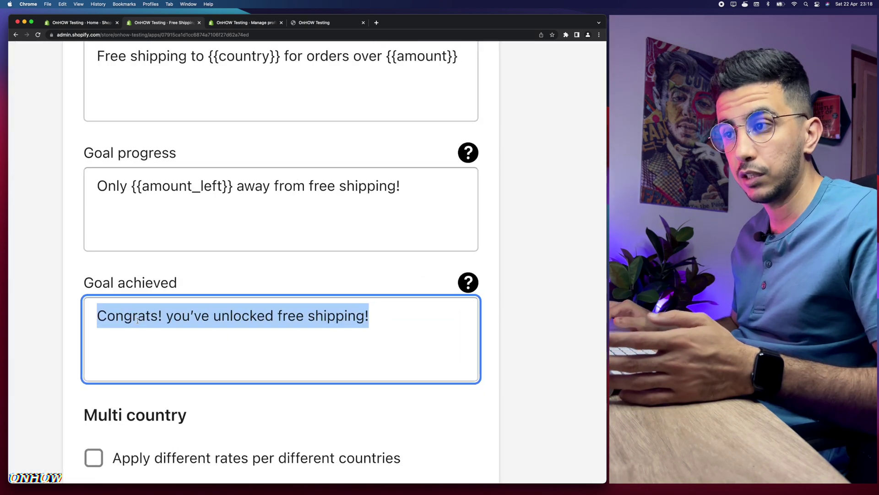
click(94, 312)
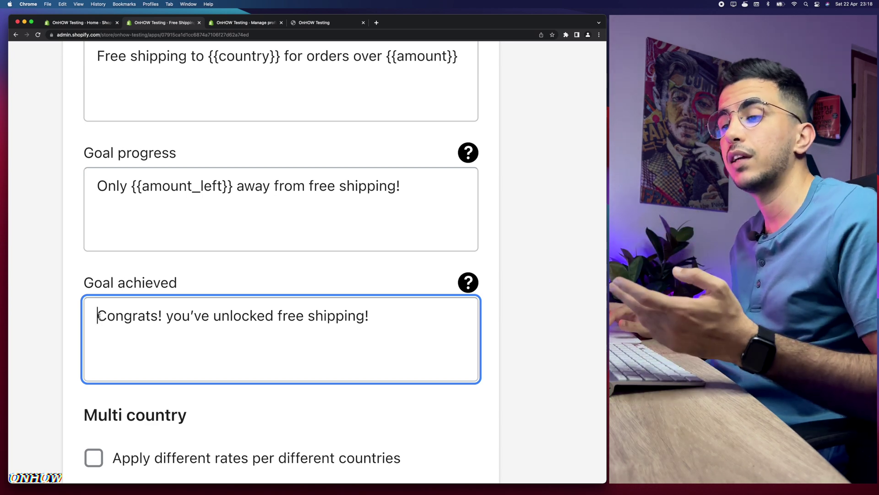
drag(99, 316, 395, 321)
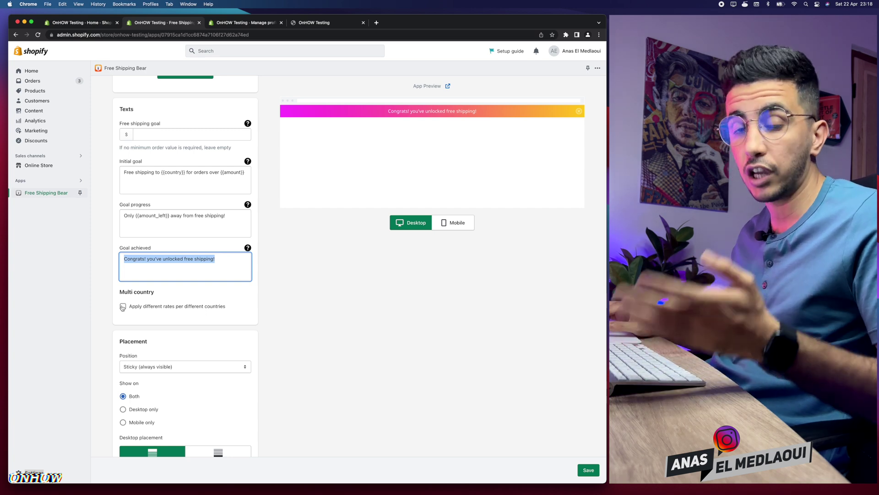
click(123, 306)
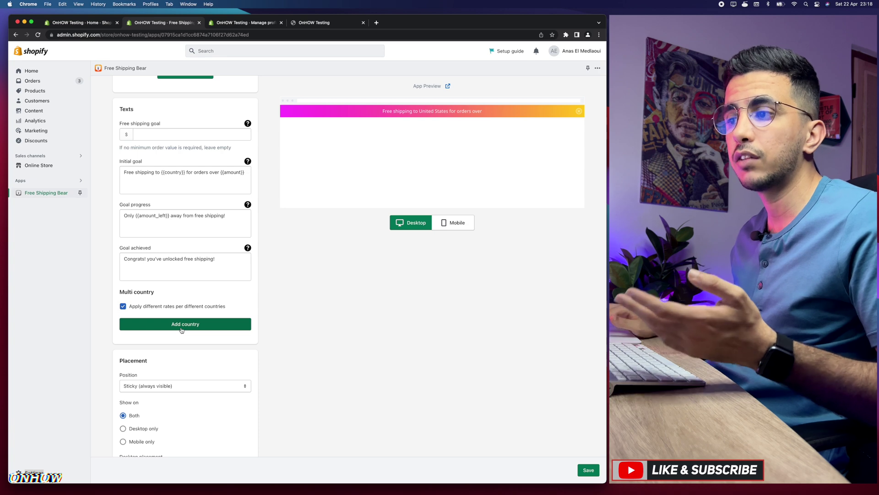
click(181, 326)
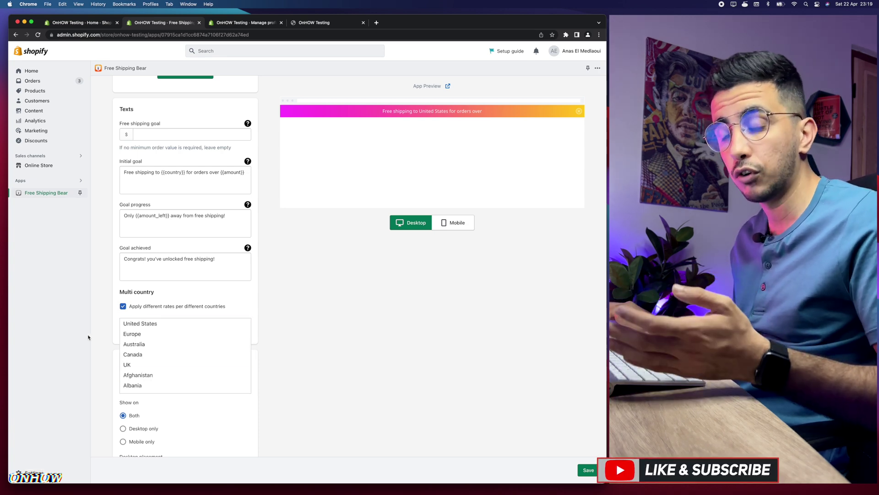
click(122, 307)
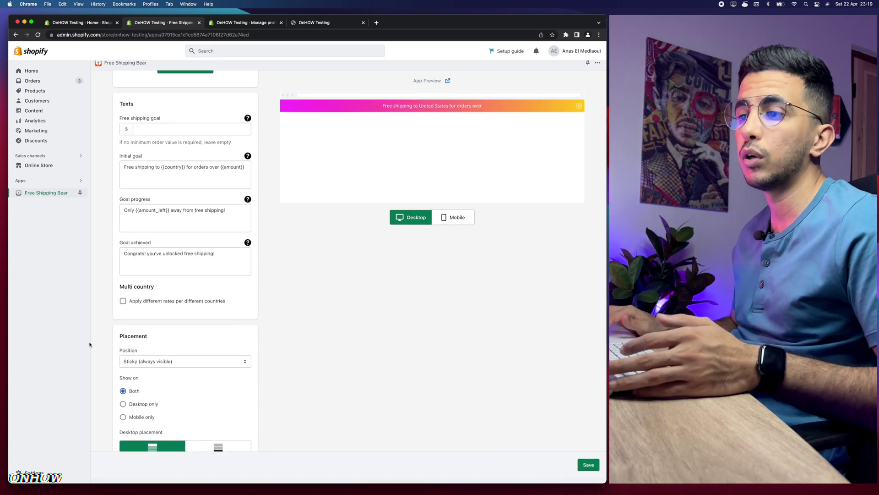
Step: Review the bar's position choices, its desktop and mobile placement, and the bar action and advanced settings
click(125, 369)
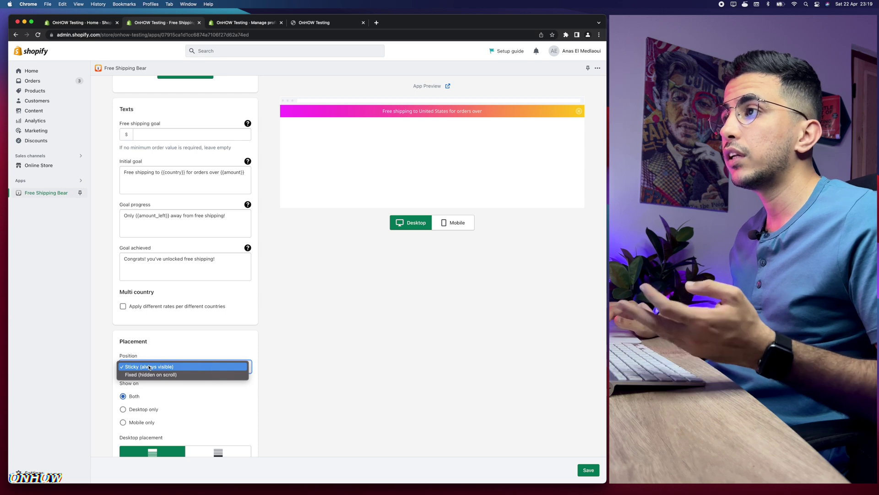
click(243, 301)
scroll(274, 297, down, 10)
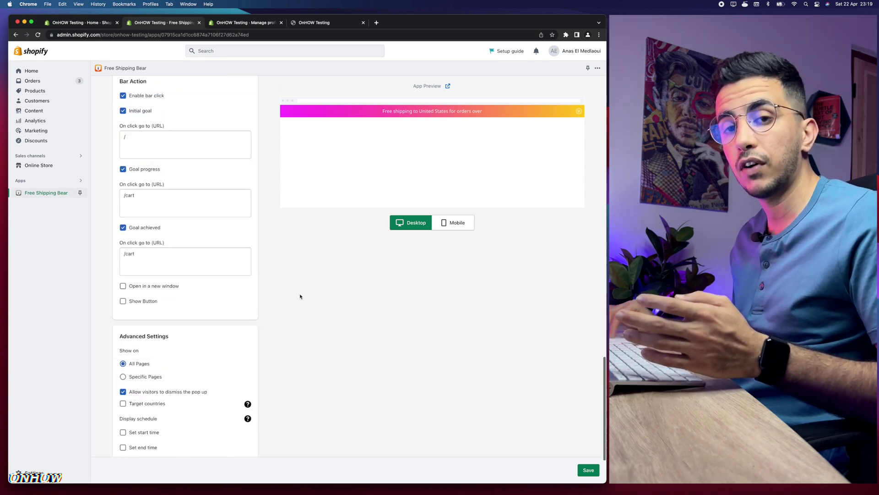
scroll(300, 296, up, 10)
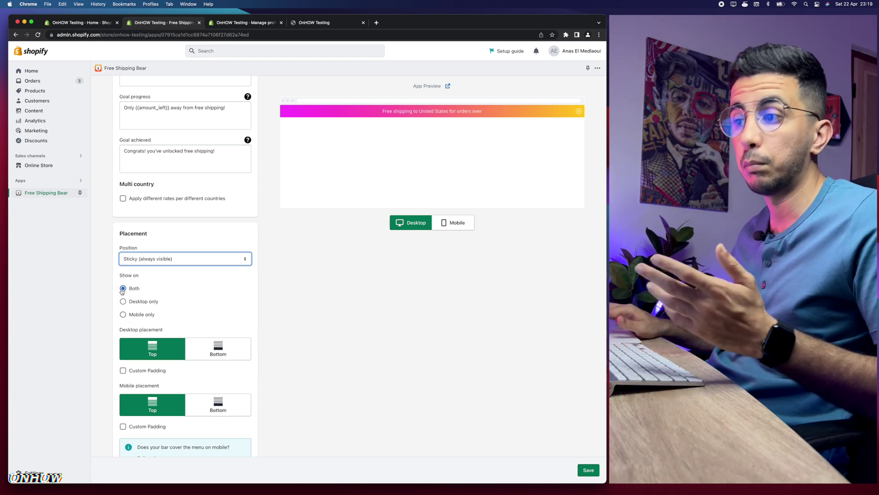
scroll(121, 303, down, 7)
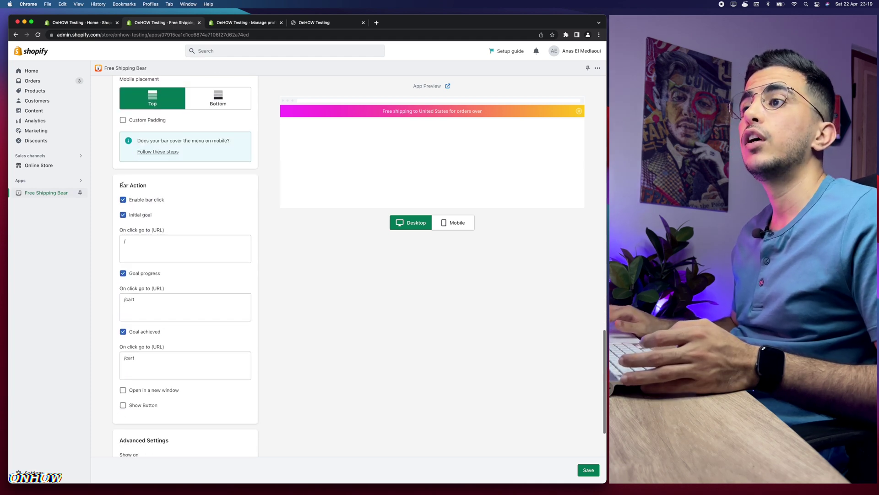
key(Tab)
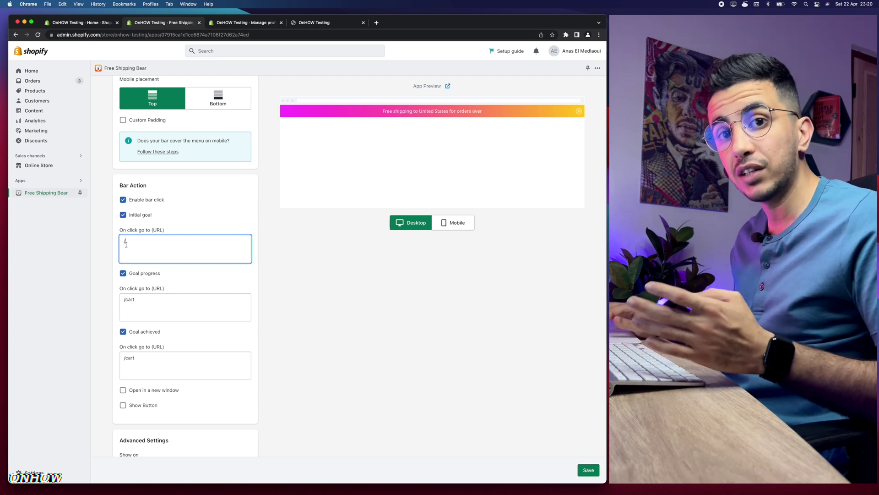
click(432, 115)
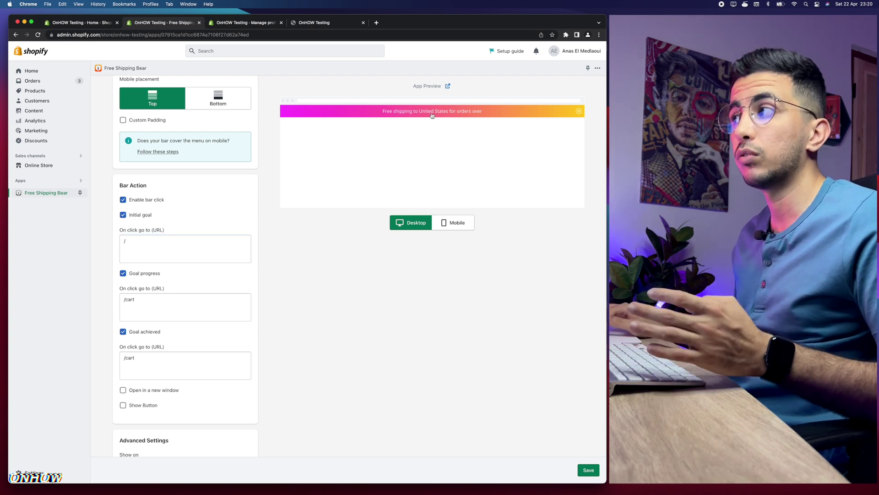
Step: Open the Anchor Bracelet Mens product from the store's featured products and copy its page address
click(124, 240)
text(/)
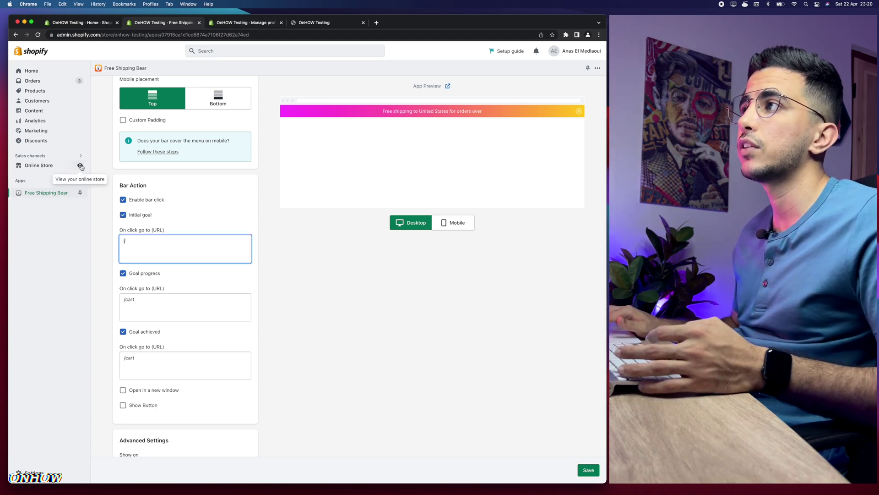
click(314, 22)
scroll(297, 310, down, 10)
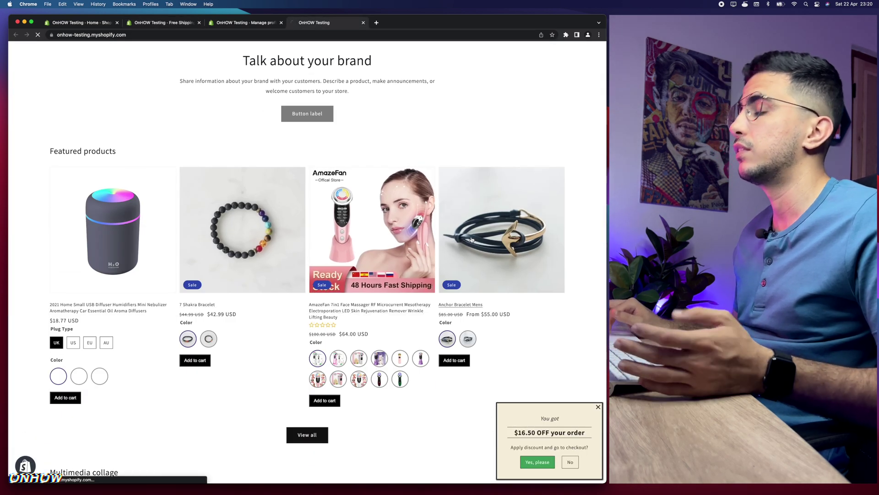
click(501, 229)
click(281, 35)
key(super+c)
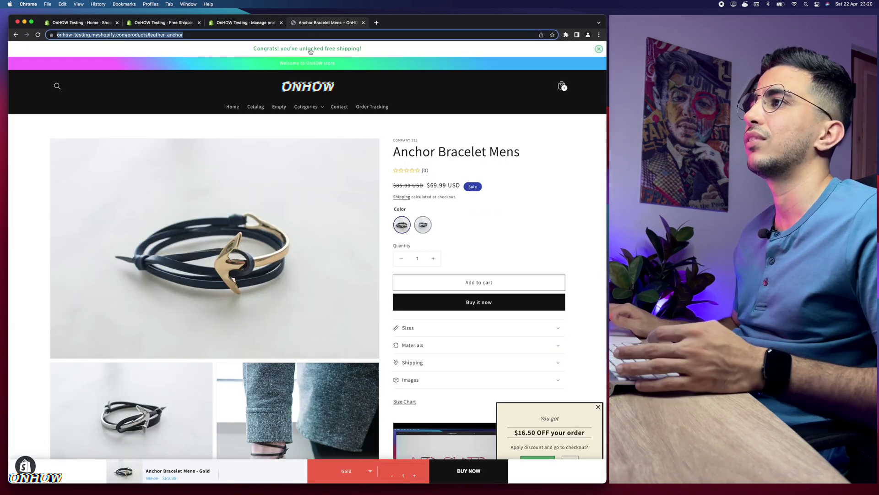
Step: Close the shipping profile page and replace the initial goal's on-click URL with the copied product address
click(224, 23)
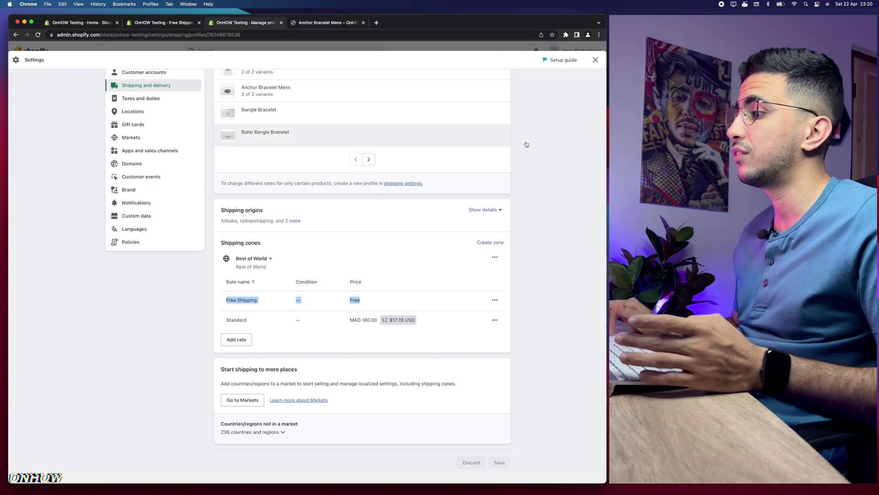
click(163, 23)
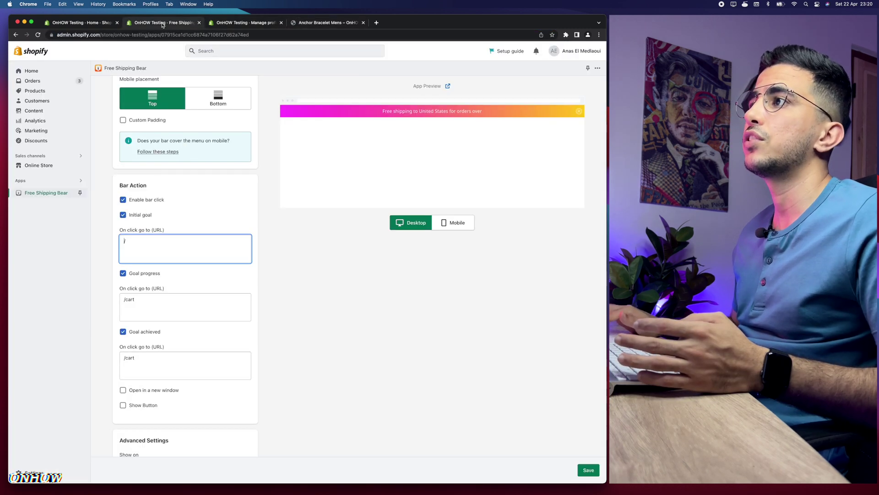
click(281, 23)
key(BackSpace)
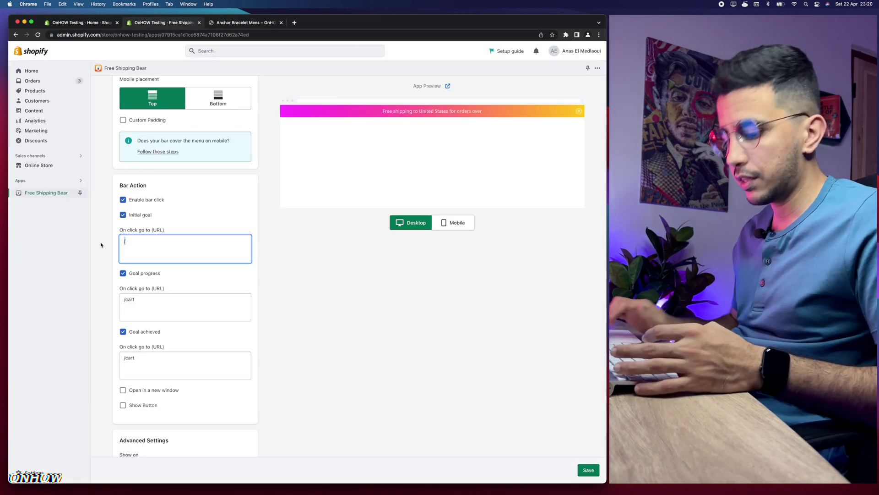
key(super+v)
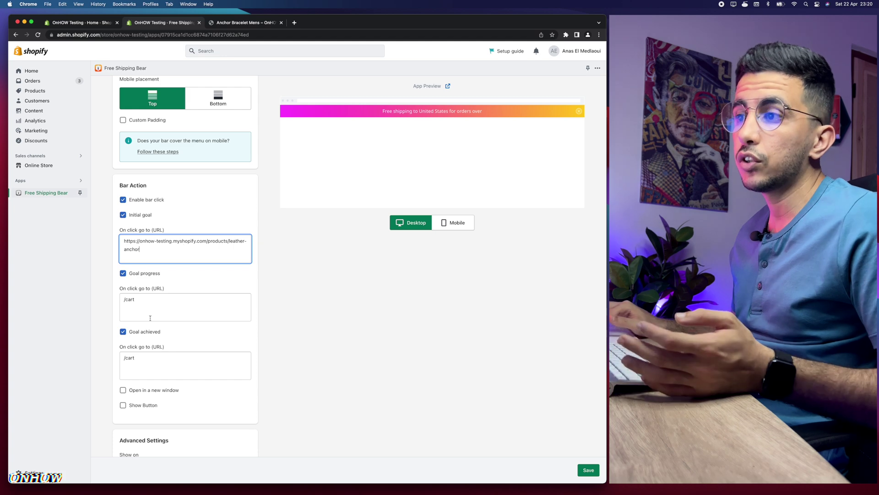
Step: Shorten the initial goal's on-click URL to /products/leather-anchor by removing the store domain
drag(145, 299, 104, 302)
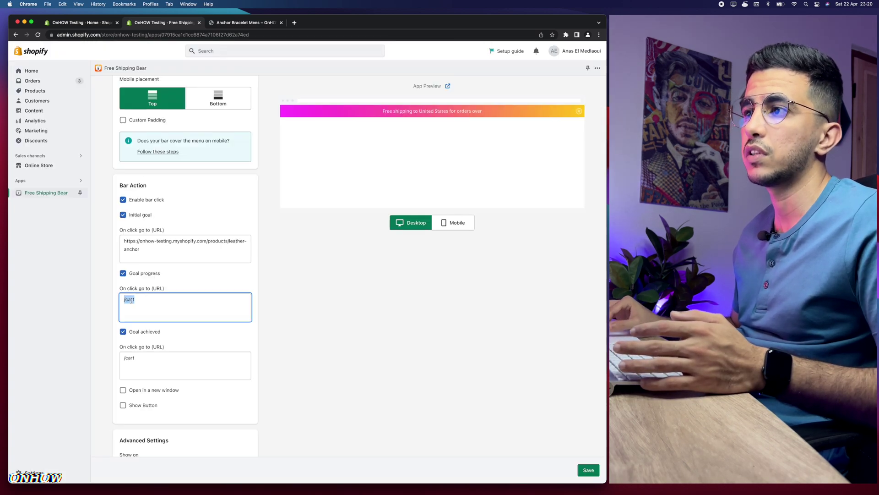
click(206, 241)
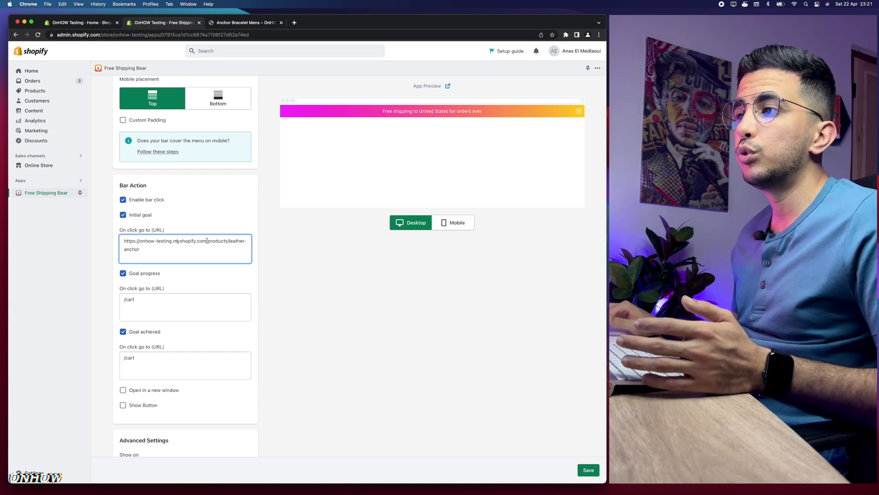
drag(207, 241, 122, 238)
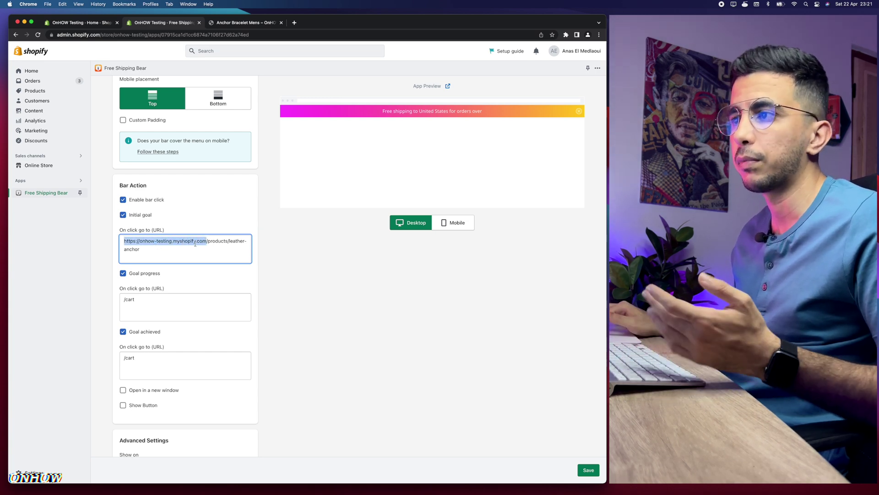
key(BackSpace)
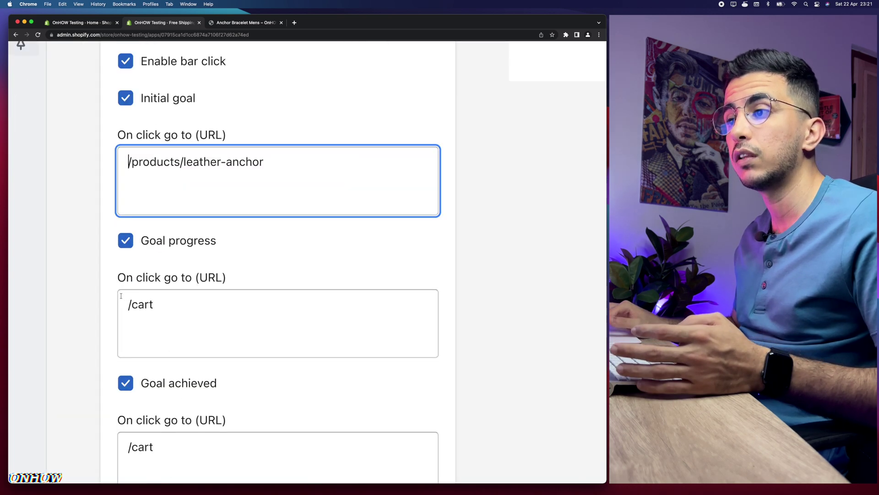
Step: Set the bar's click links to open in a new window and save the bar settings
click(174, 301)
key(super+a)
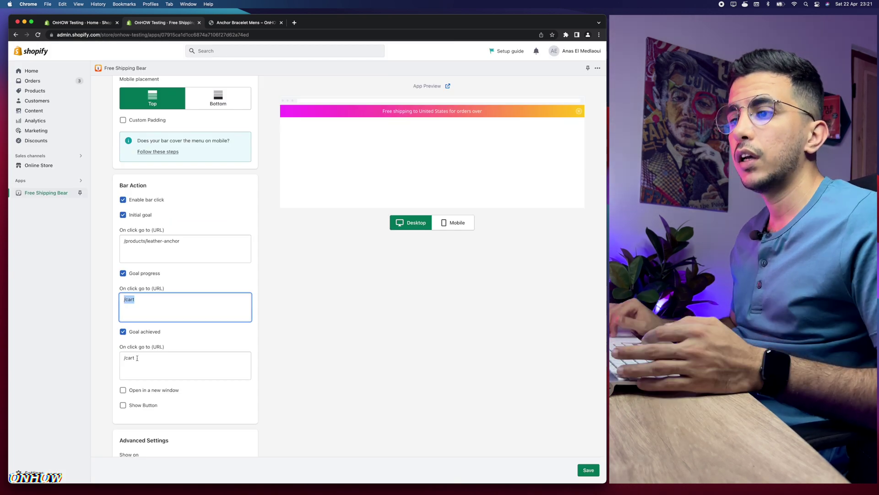
scroll(137, 358, down, 3)
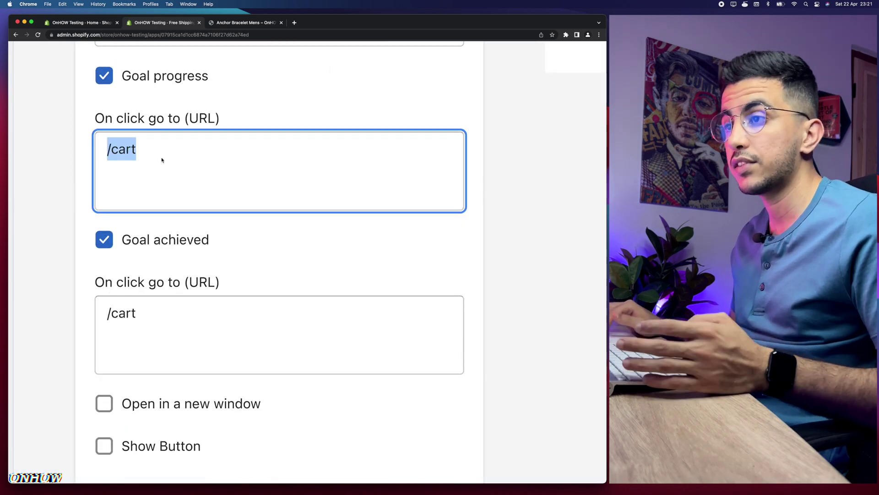
scroll(140, 319, down, 5)
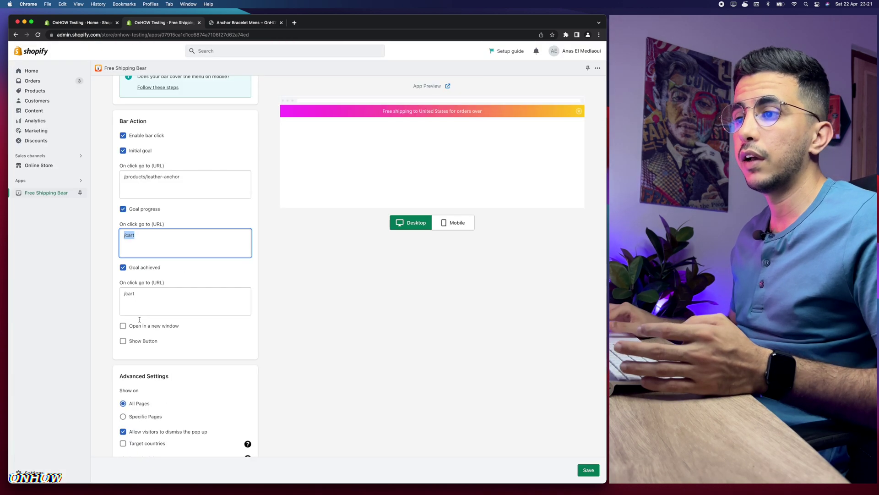
click(123, 326)
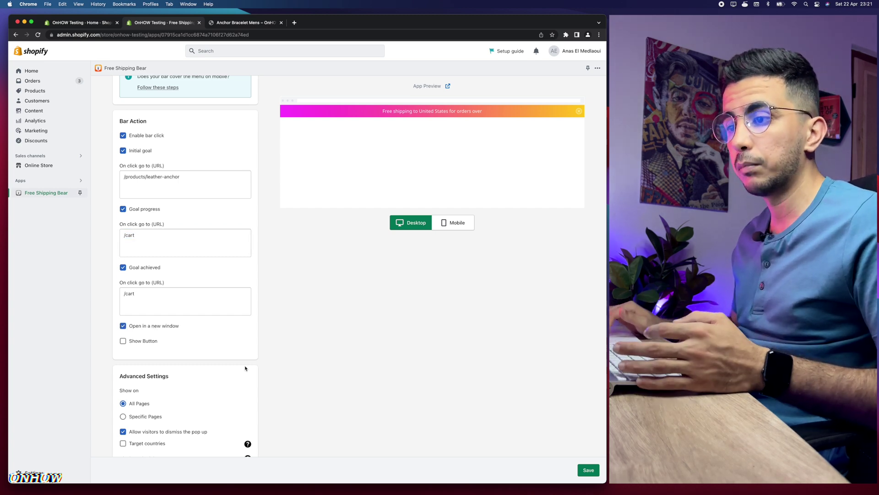
scroll(125, 319, down, 3)
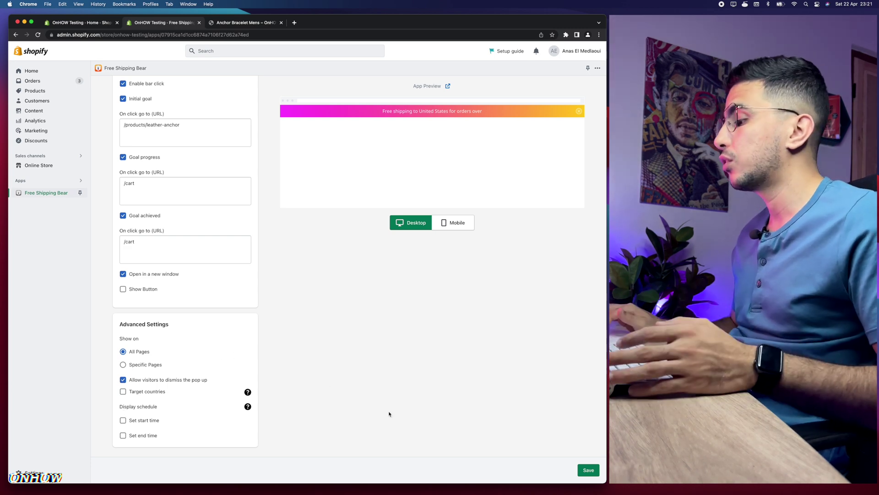
click(590, 469)
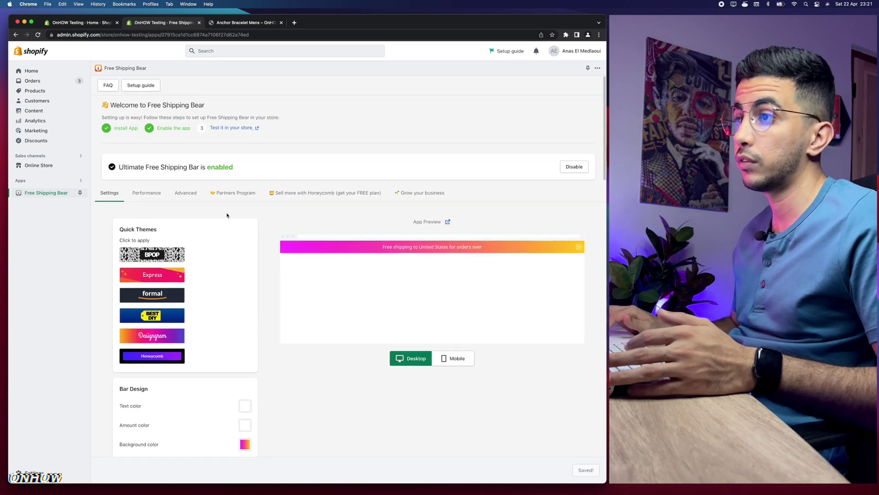
Step: Review the bar's performance statistics and the custom CSS and JavaScript settings
click(149, 201)
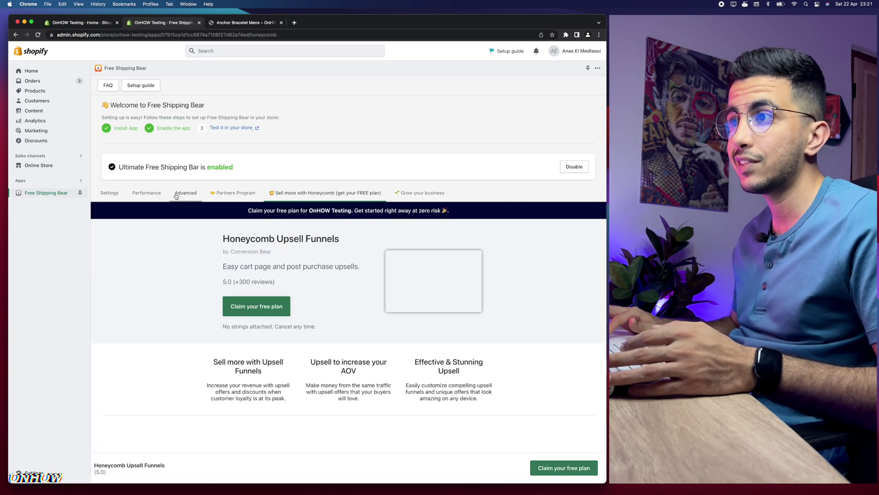
click(148, 194)
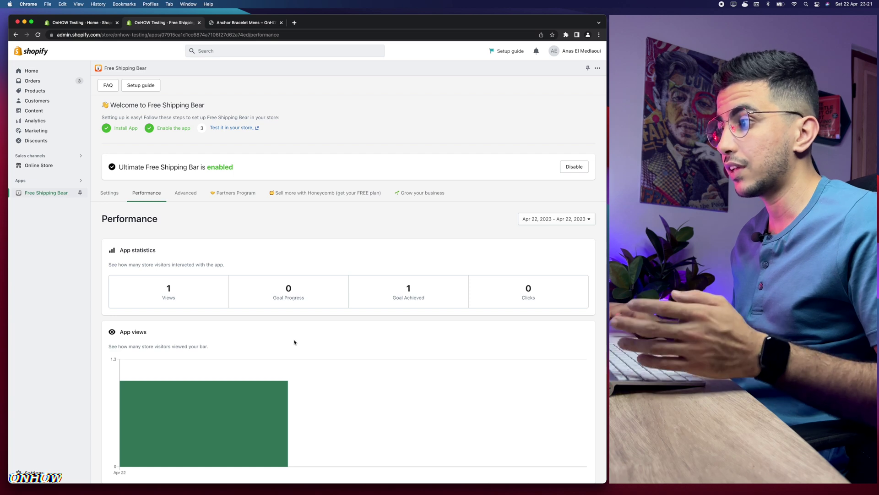
scroll(294, 341, down, 10)
scroll(294, 342, up, 10)
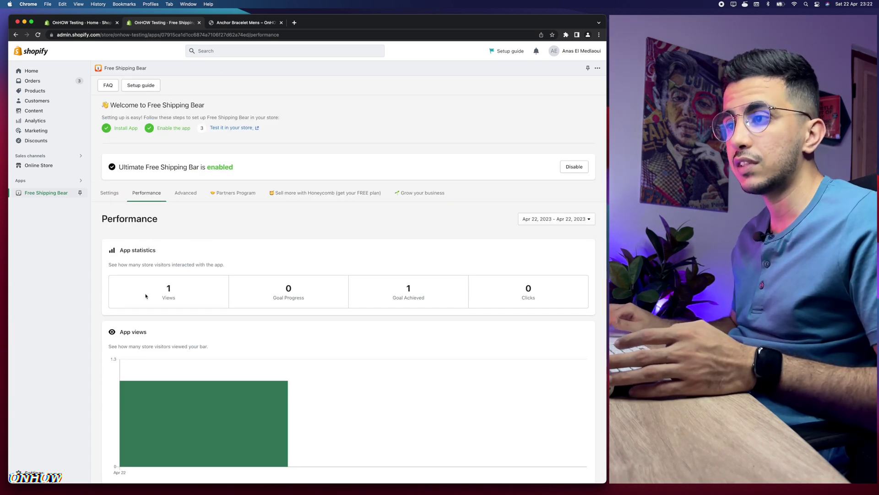
drag(146, 296, 372, 302)
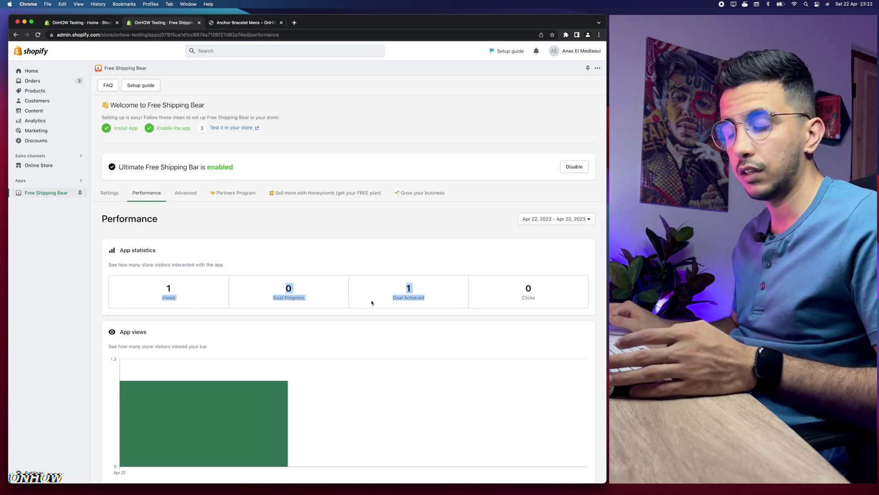
click(186, 194)
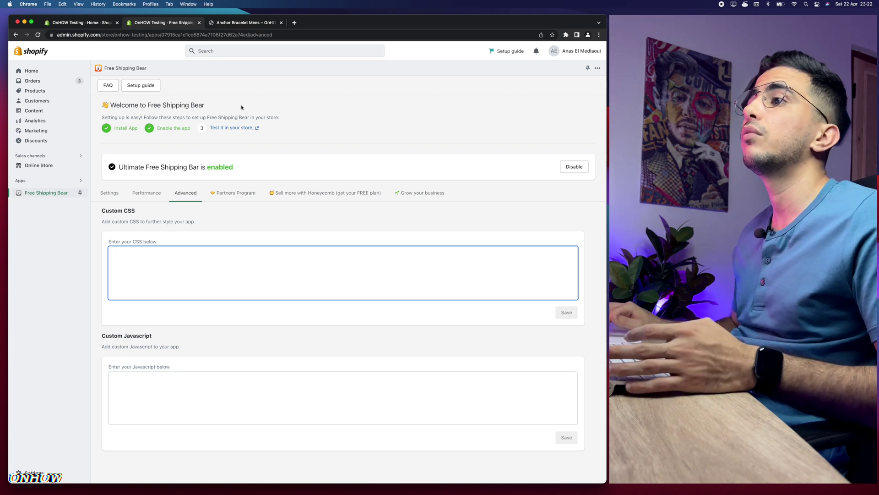
Step: Open the storefront through the app's test link and check how the free shipping bar's text reads
click(239, 130)
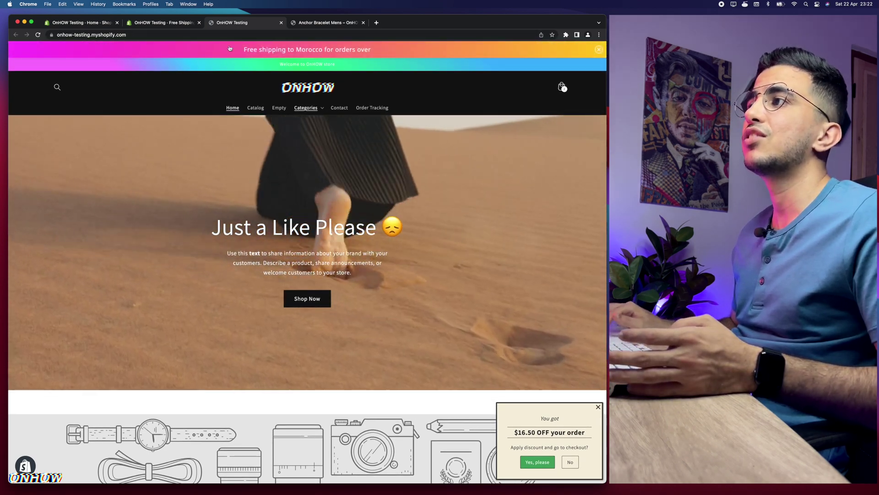
scroll(295, 47, up, 5)
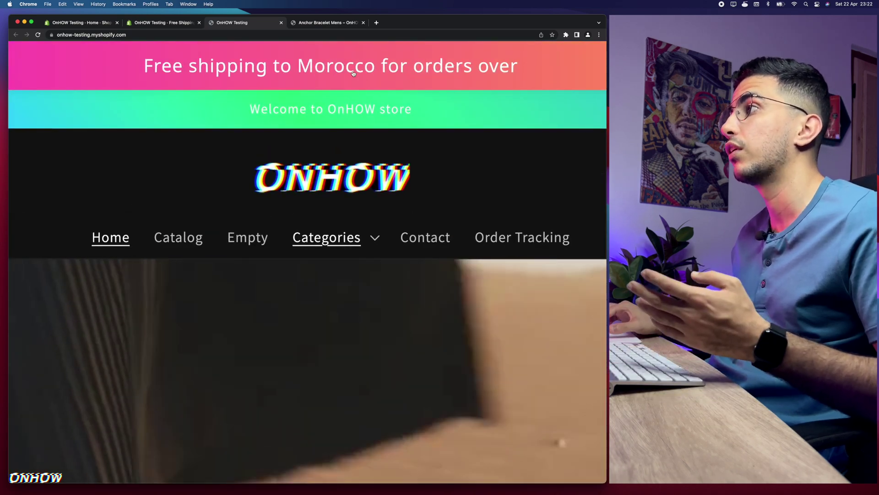
scroll(353, 74, down, 5)
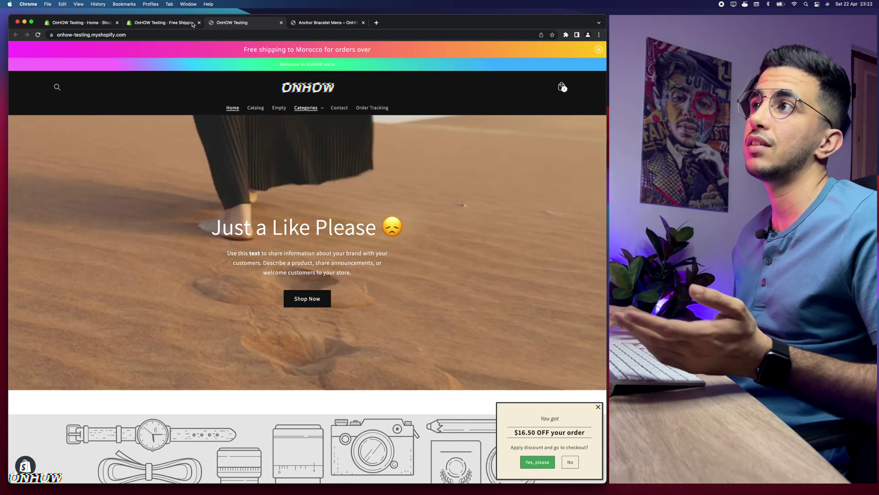
Step: Return to the bar settings, change the initial goal text to "Free shipping to {{country}} for all orders" and save
click(181, 23)
click(110, 188)
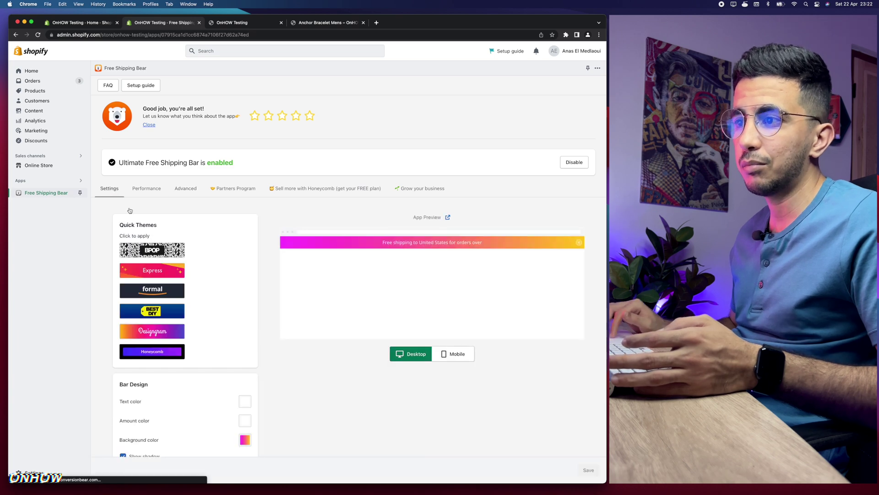
scroll(120, 272, down, 10)
drag(120, 272, 149, 271)
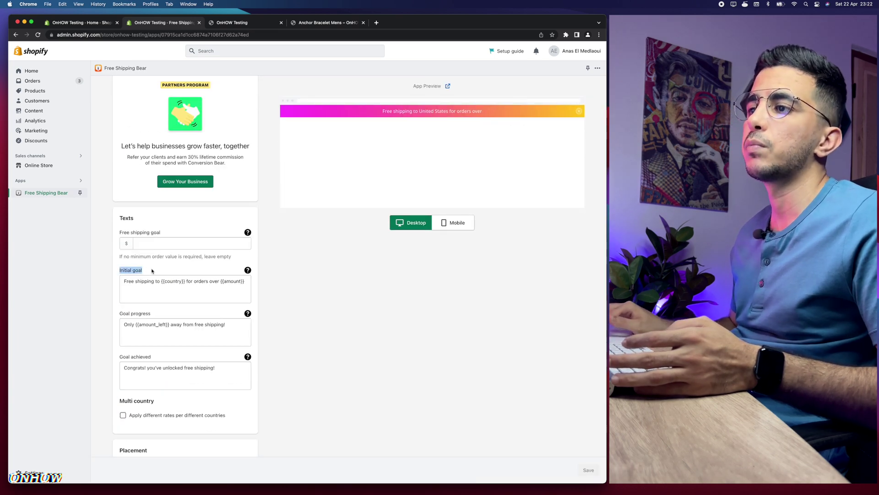
click(171, 280)
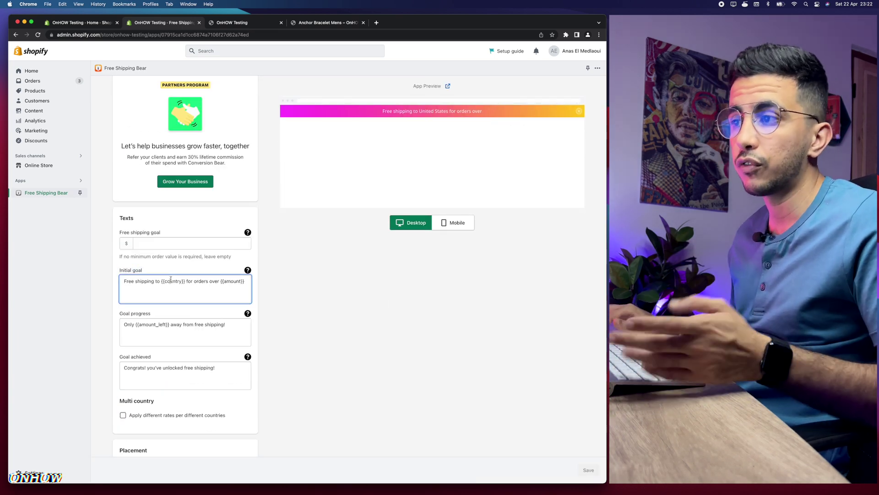
click(194, 281)
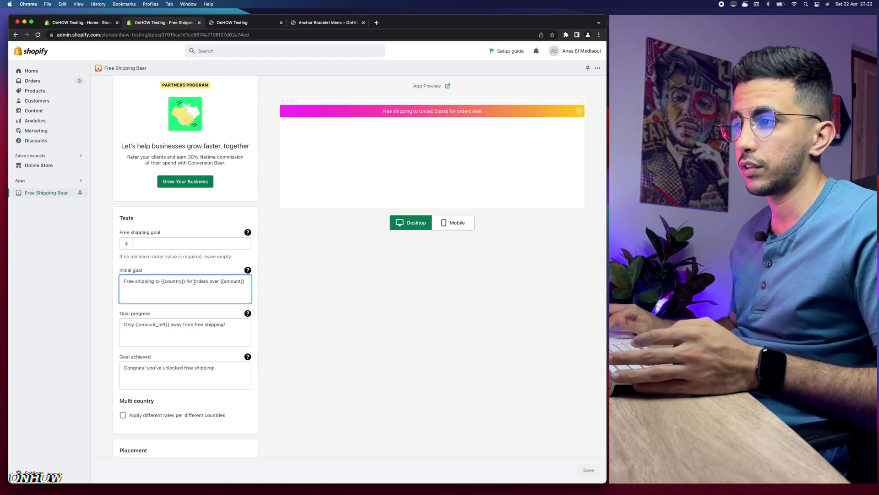
text(A)
key(BackSpace)
text(all)
key(super+Down)
key(BackSpace)
key(BackSpace)
key(BackSpace)
key(BackSpace)
key(BackSpace)
key(BackSpace)
key(BackSpace)
key(BackSpace)
key(BackSpace)
key(BackSpace)
key(BackSpace)
key(BackSpace)
key(BackSpace)
key(BackSpace)
key(BackSpace)
key(BackSpace)
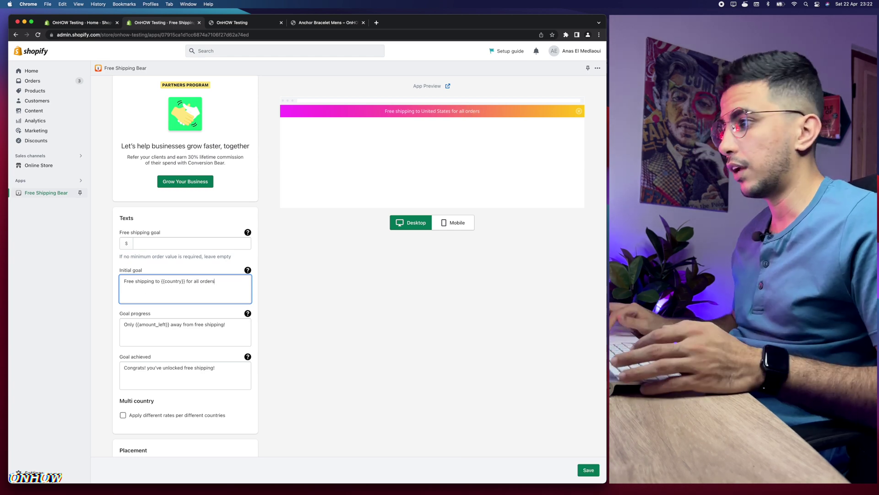
click(589, 470)
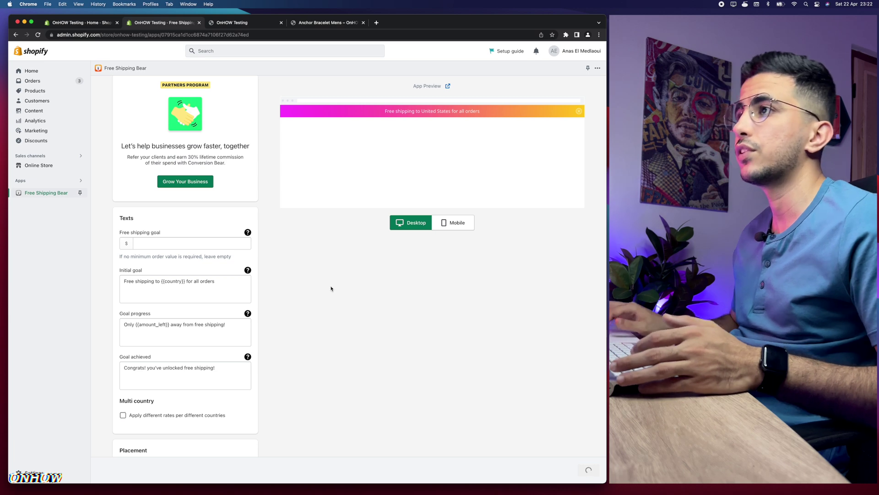
Step: Replace the old storefront tabs with a fresh view of the online store and test the free shipping bar's text and click link
click(280, 23)
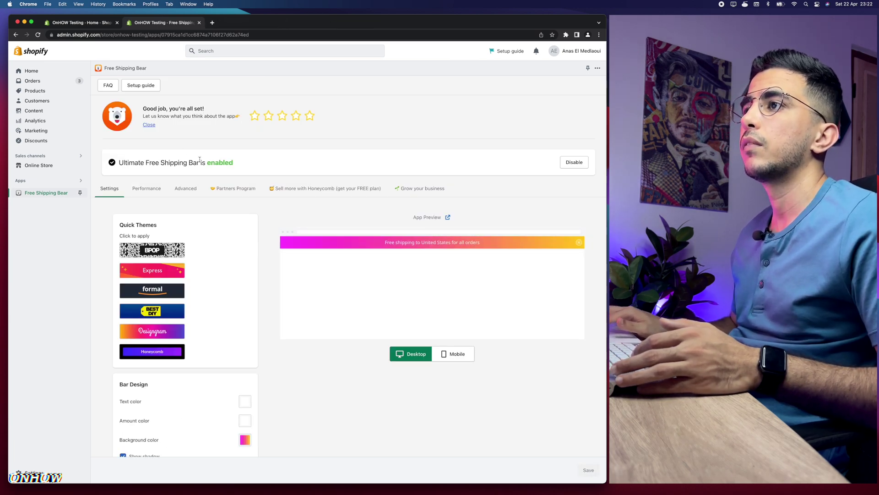
click(80, 166)
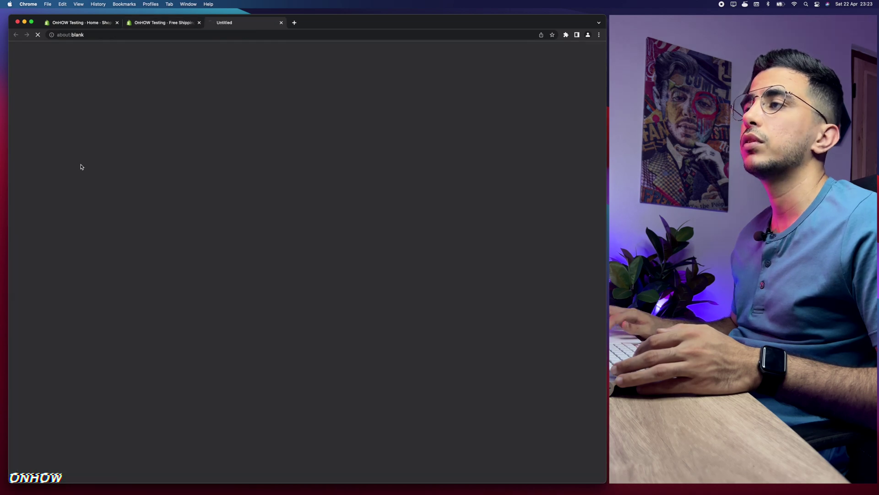
right_click(253, 49)
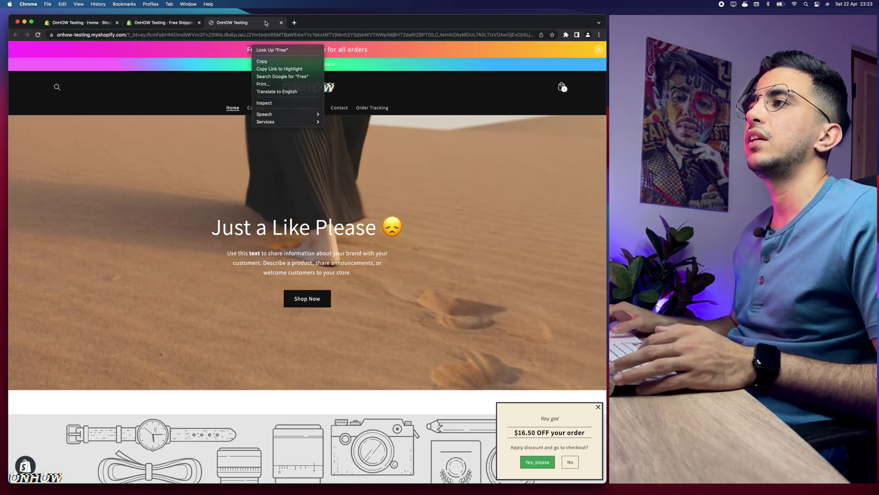
key(Escape)
scroll(256, 55, up, 5)
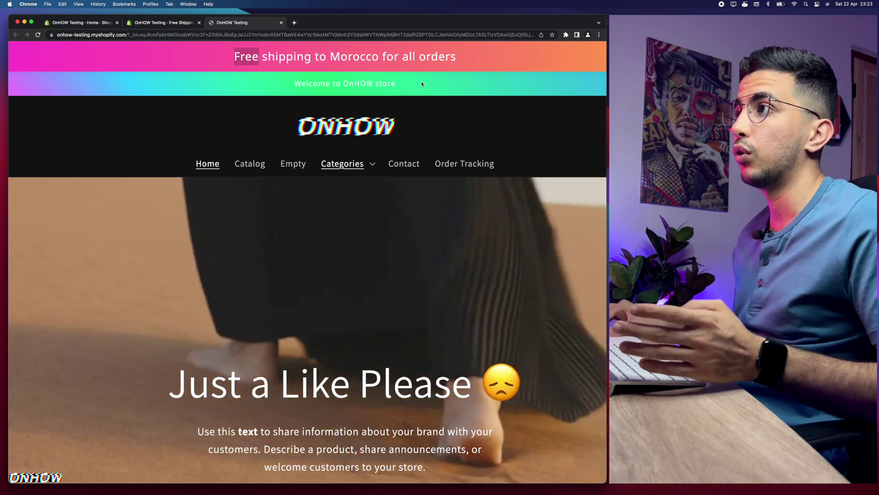
key(super+0)
click(356, 141)
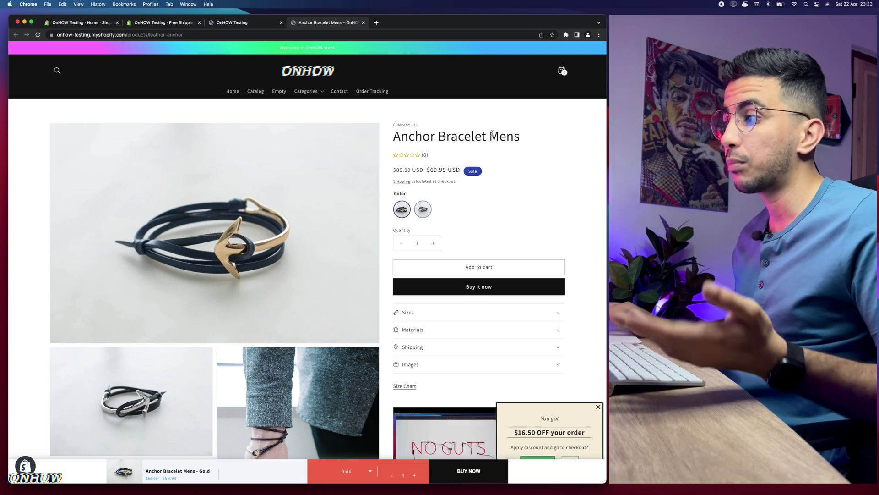
Step: Expand the product's Sizes section to look over the size table and collapse it again
scroll(498, 190, down, 3)
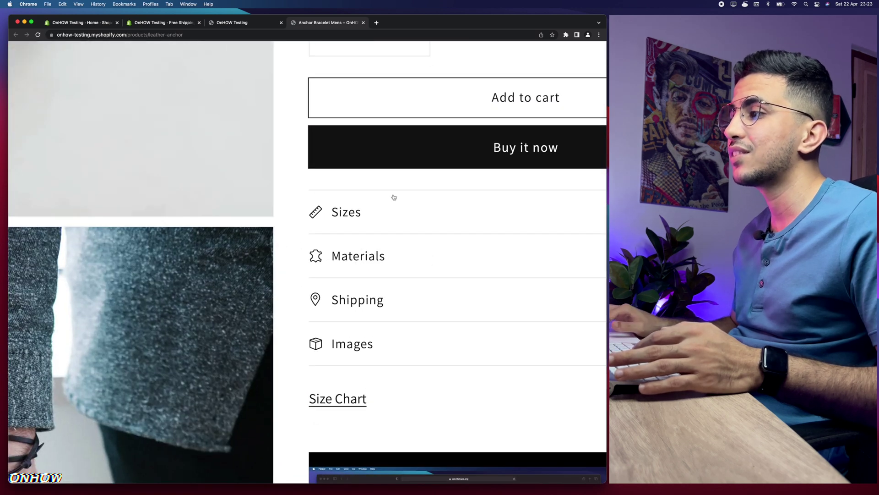
click(394, 197)
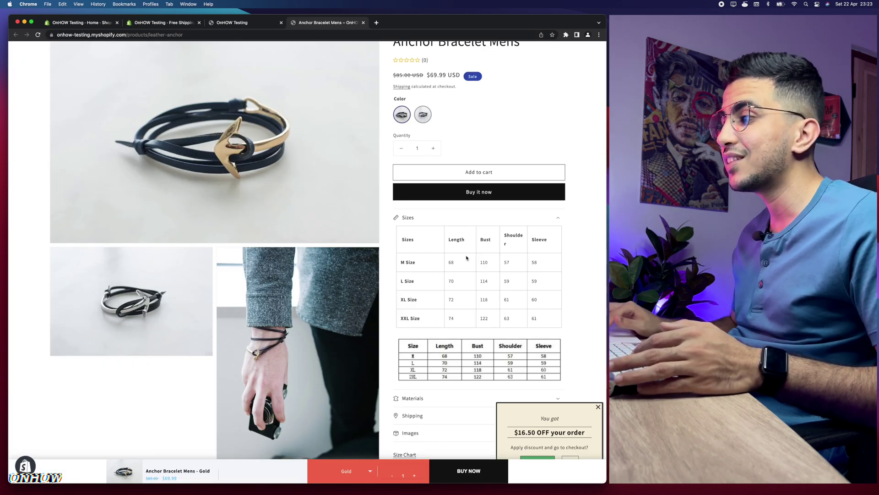
drag(446, 263, 533, 290)
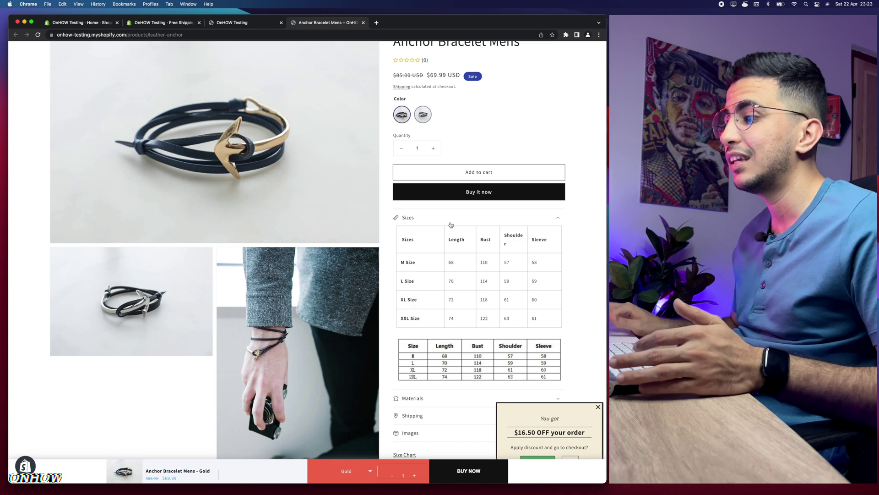
click(451, 224)
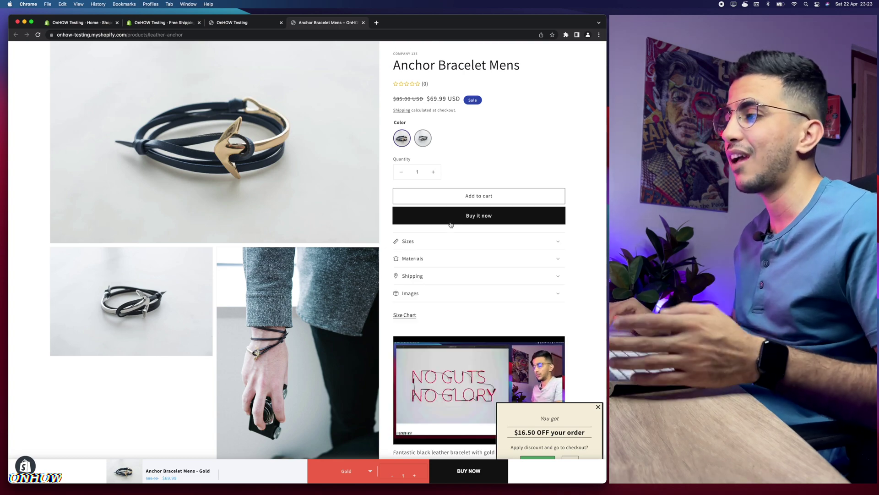
scroll(450, 224, down, 15)
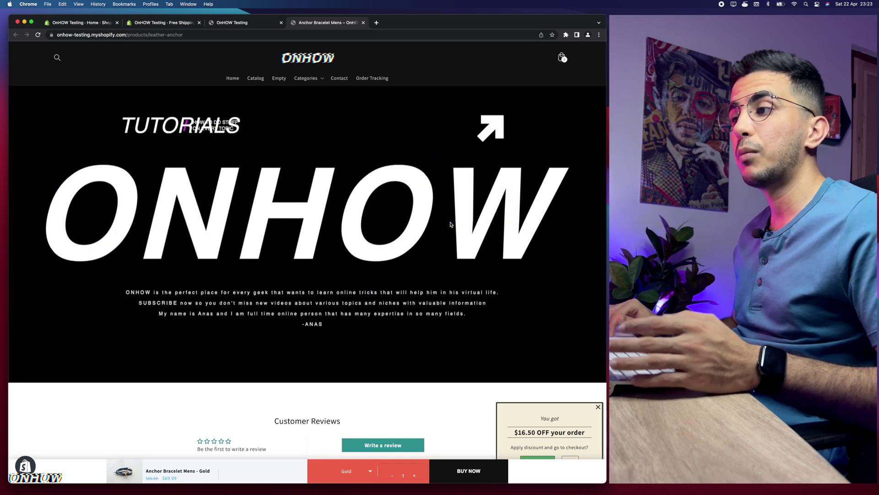
scroll(451, 225, up, 1)
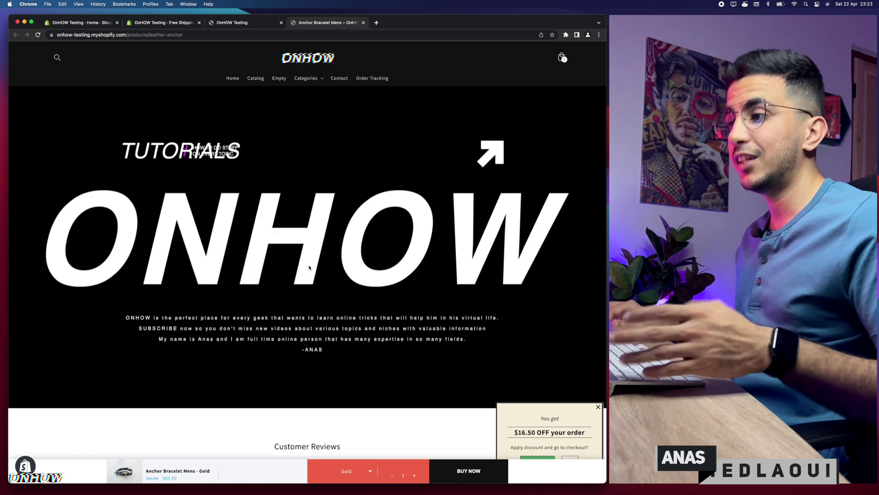
scroll(309, 267, up, 1)
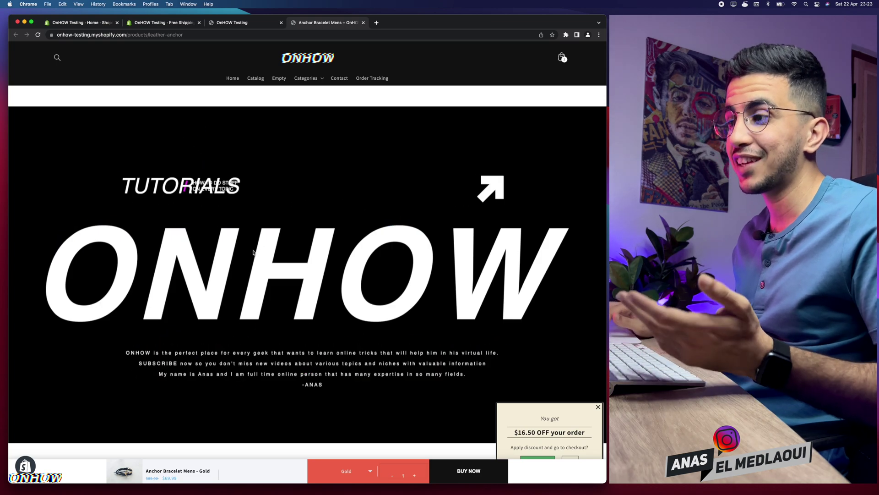
scroll(284, 303, down, 1)
scroll(309, 337, up, 3)
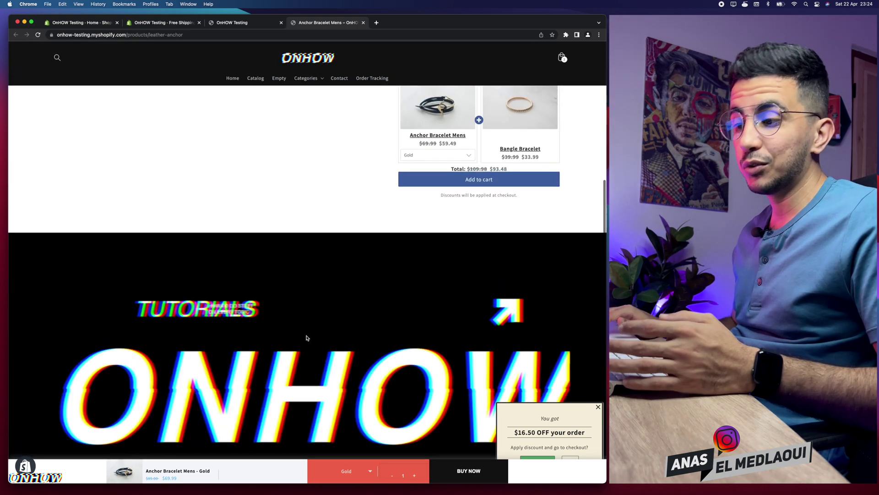
scroll(308, 337, down, 2)
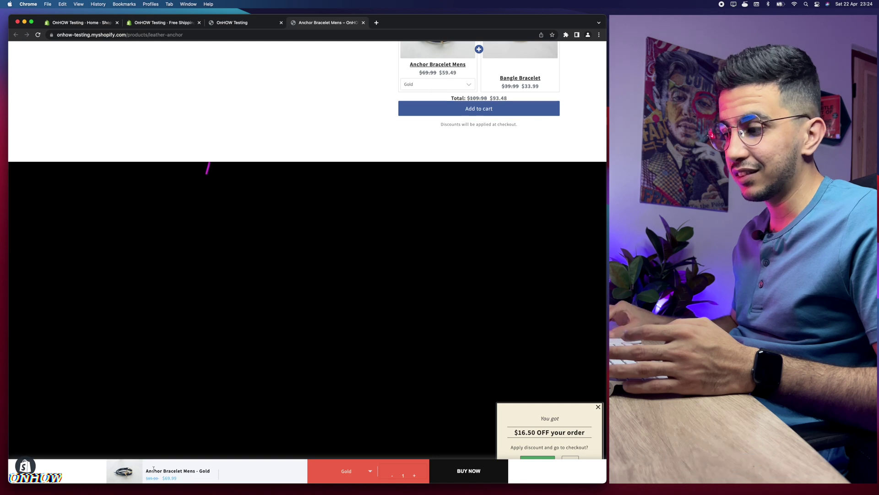
scroll(214, 469, up, 5)
scroll(221, 451, down, 5)
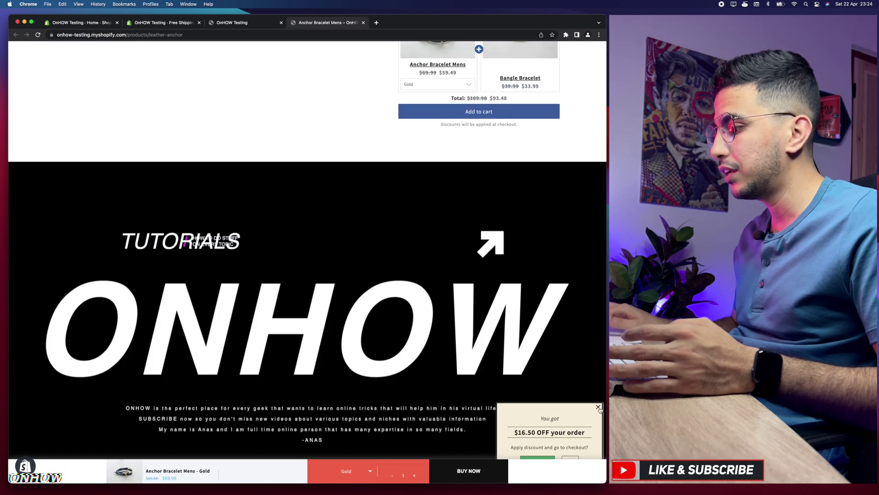
Step: Dismiss the discount popup on the product page and examine the sticky purchase bar down to the page footer
click(598, 407)
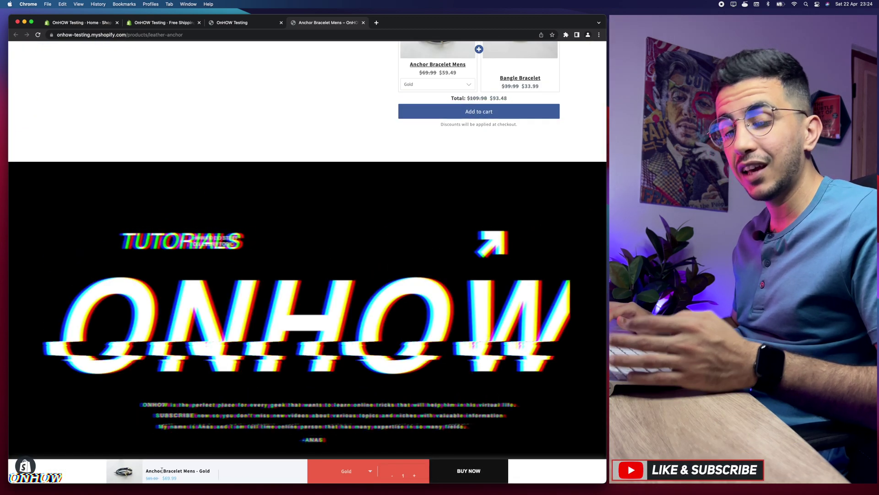
scroll(254, 471, up, 5)
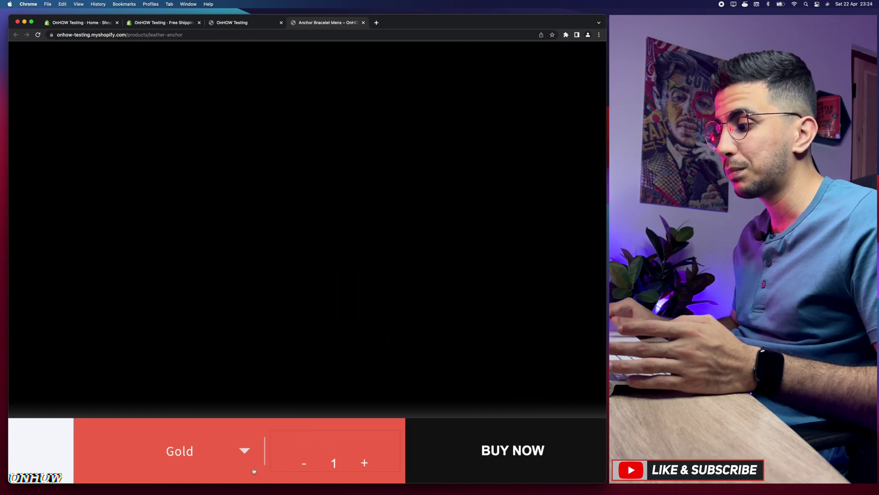
scroll(254, 471, down, 5)
scroll(302, 247, down, 8)
scroll(303, 246, down, 3)
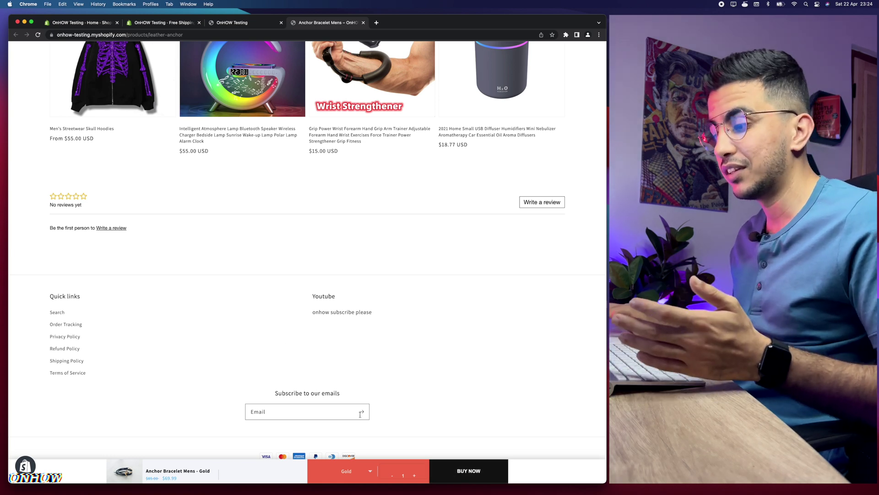
click(364, 474)
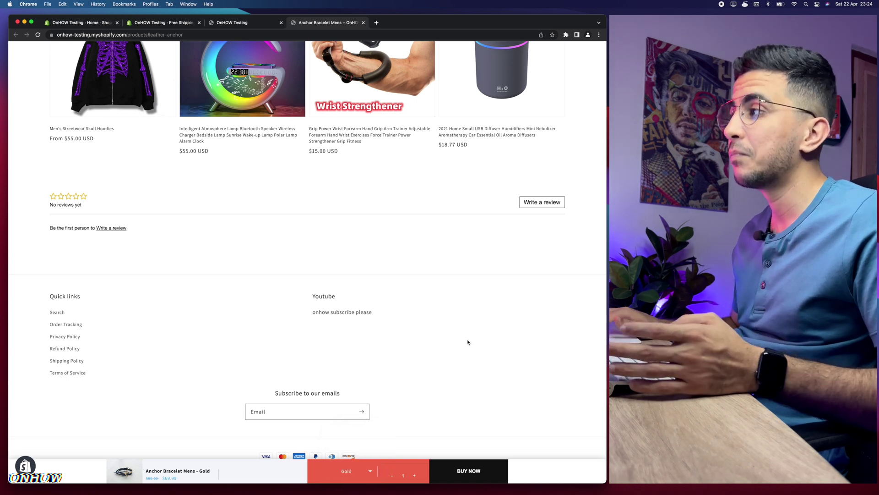
Step: Examine the "Get a discount!" bundle offer for the Anchor Bracelet Mens and Bangle Bracelet on the product page
scroll(468, 342, up, 15)
right_click(479, 299)
key(Escape)
scroll(496, 284, up, 5)
scroll(496, 284, down, 3)
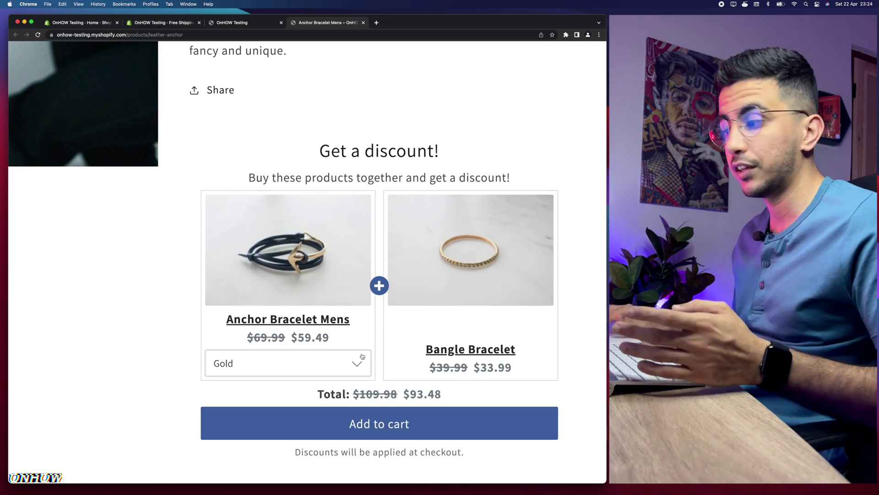
scroll(314, 330, down, 1)
key(super+0)
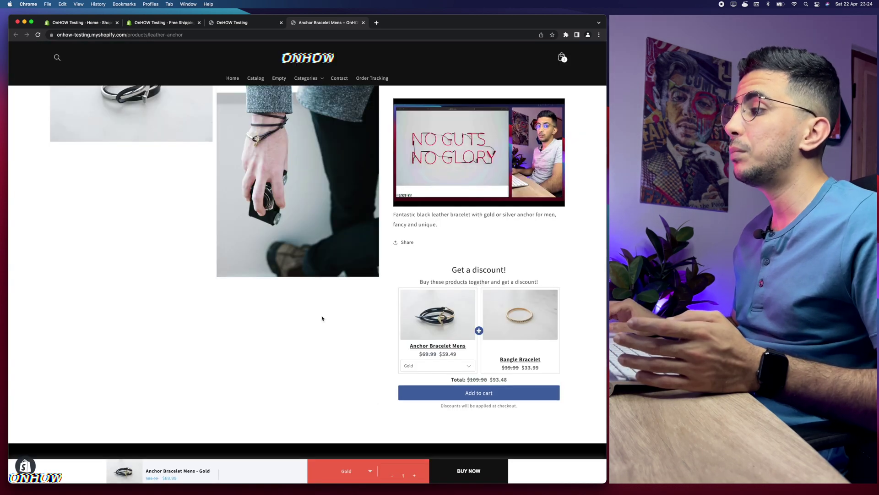
scroll(323, 317, up, 3)
scroll(387, 356, down, 3)
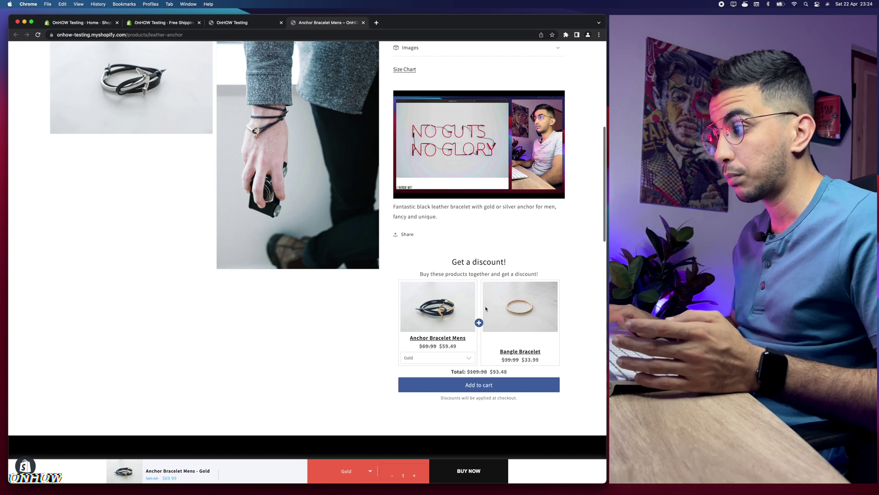